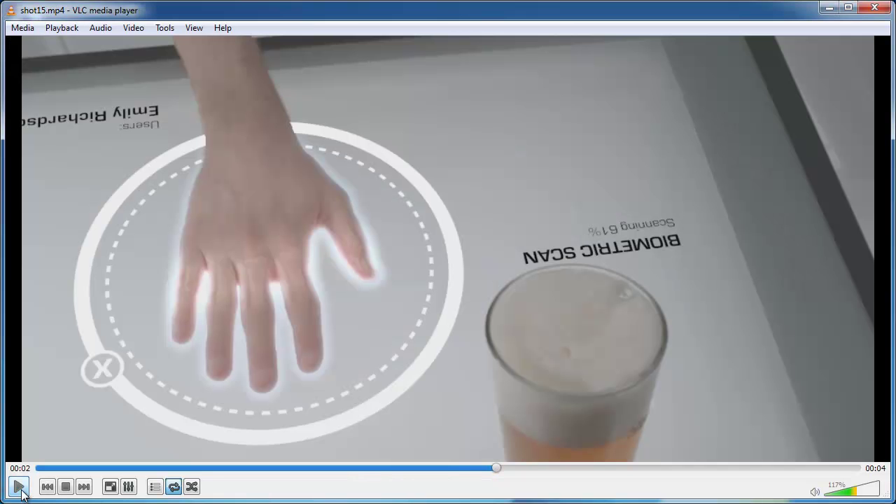
# Step: Play the finished shot15.mp4 clip to review the biometric hand scan effect, and close the player
pyautogui.click(20, 490)
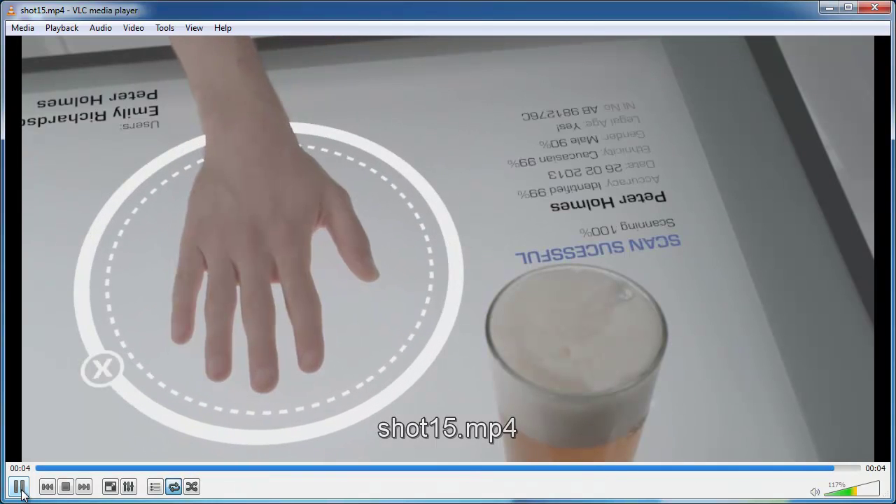
pyautogui.click(21, 490)
pyautogui.click(874, 7)
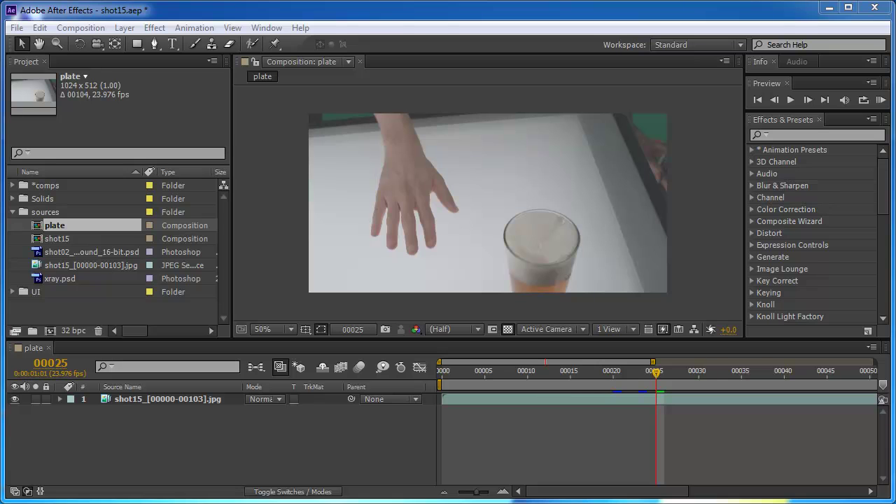
# Step: Draw a rectangular mask around the hand and forearm on the shot15 footage layer at frame 25
pyautogui.click(108, 398)
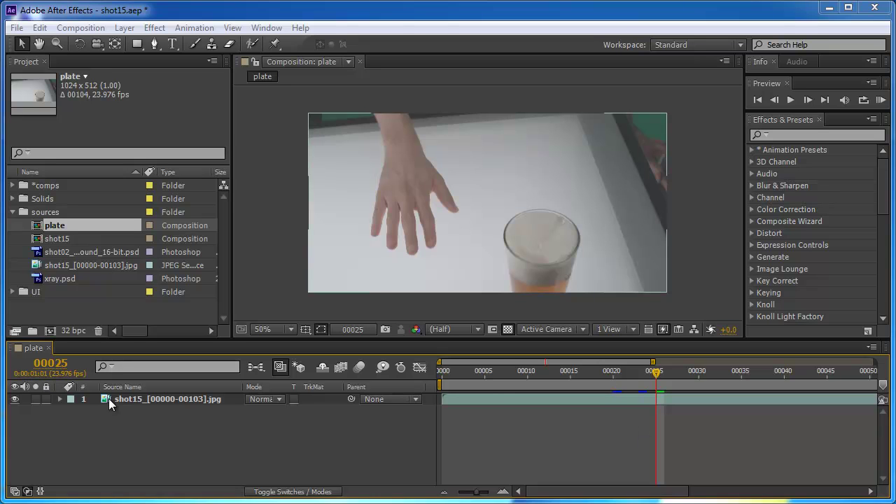
pyautogui.click(137, 43)
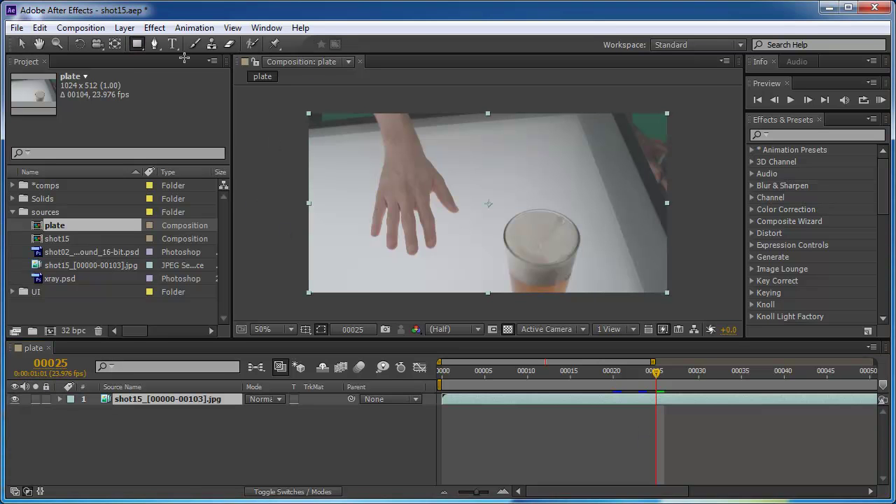
pyautogui.moveTo(338, 103); pyautogui.dragTo(483, 274)
pyautogui.moveTo(656, 373)
pyautogui.mouseDown()
pyautogui.moveTo(568, 378)
pyautogui.moveTo(694, 371)
pyautogui.moveTo(498, 361)
pyautogui.moveTo(688, 357)
pyautogui.moveTo(514, 363)
pyautogui.moveTo(640, 362)
pyautogui.moveTo(570, 357)
pyautogui.moveTo(607, 353)
pyautogui.moveTo(516, 357)
pyautogui.moveTo(646, 357)
pyautogui.moveTo(529, 371)
pyautogui.moveTo(656, 366)
pyautogui.mouseUp()
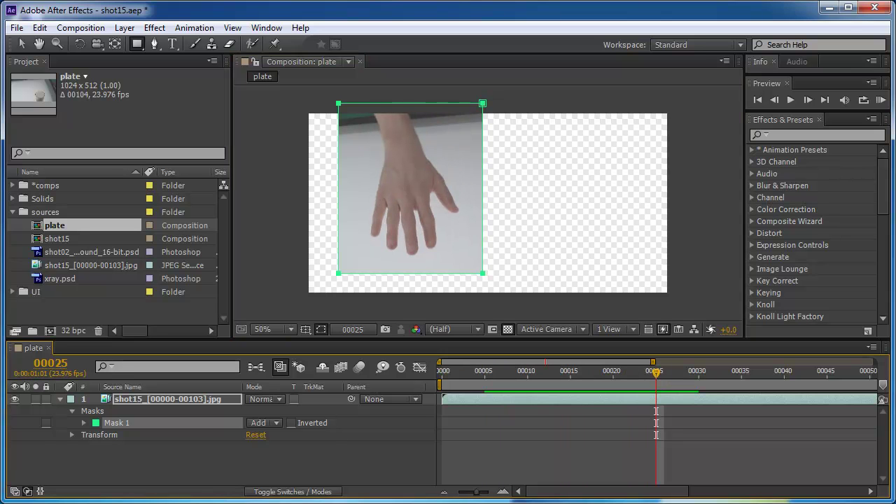
# Step: Collapse the masked footage layer's properties and rename the layer "plate"
pyautogui.click(60, 399)
pyautogui.click(128, 402)
pyautogui.press('Return')
pyautogui.write('p')
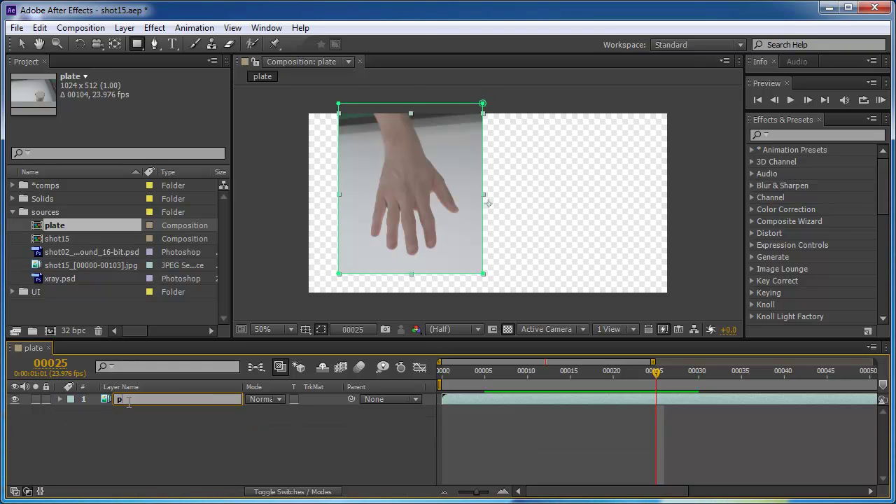
pyautogui.write('late')
pyautogui.press('Return')
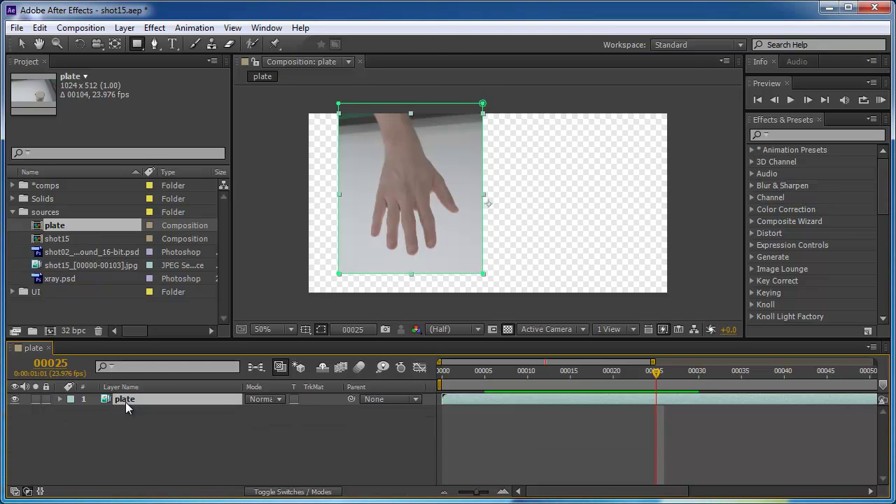
# Step: Duplicate the plate layer and rename the copy "edge"
pyautogui.press('F2')
pyautogui.click(105, 401)
pyautogui.hotkey('ctrl', 'd')
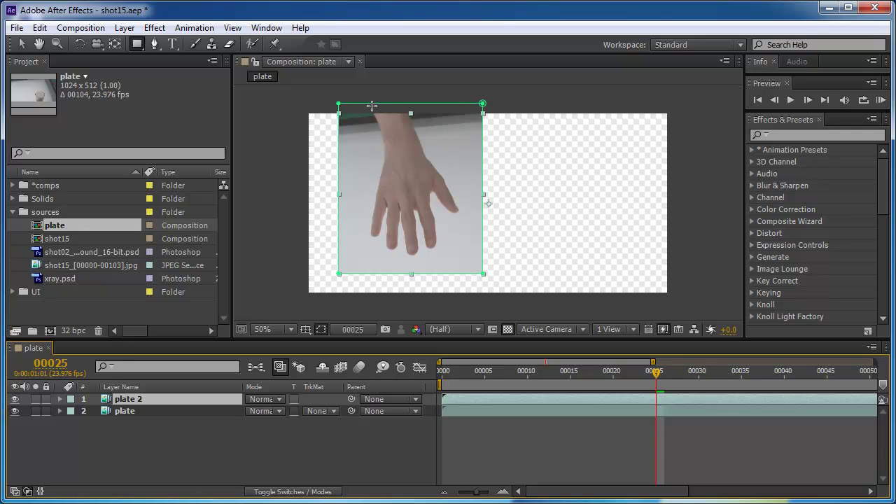
pyautogui.press('.')
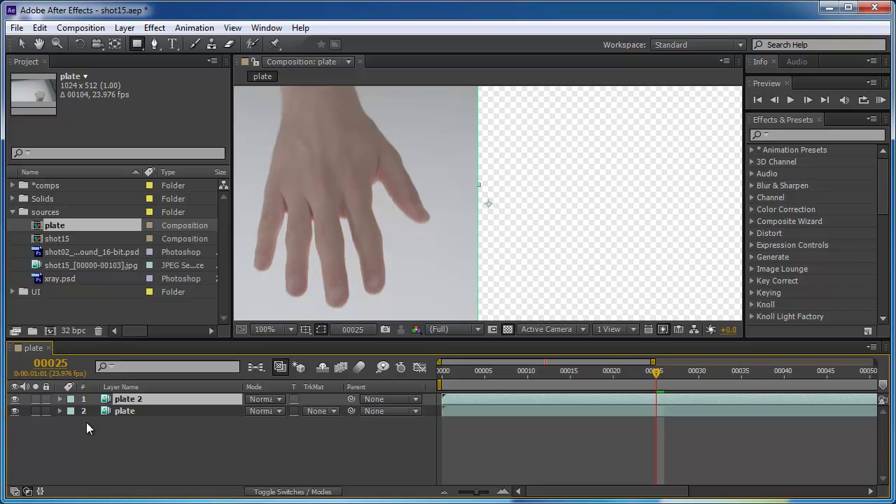
pyautogui.press('Return')
pyautogui.write('edge')
pyautogui.press('Return')
# Step: Inspect the hand against the table in the green channel, and return the viewer to full colour
pyautogui.moveTo(657, 372)
pyautogui.mouseDown()
pyautogui.moveTo(642, 376)
pyautogui.moveTo(656, 378)
pyautogui.mouseUp()
pyautogui.press('space')
pyautogui.moveTo(372, 212); pyautogui.dragTo(498, 208)
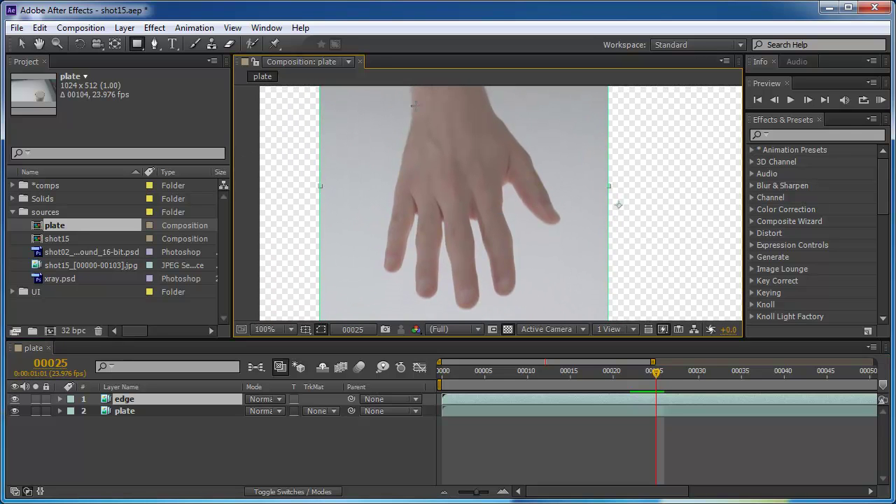
pyautogui.click(21, 47)
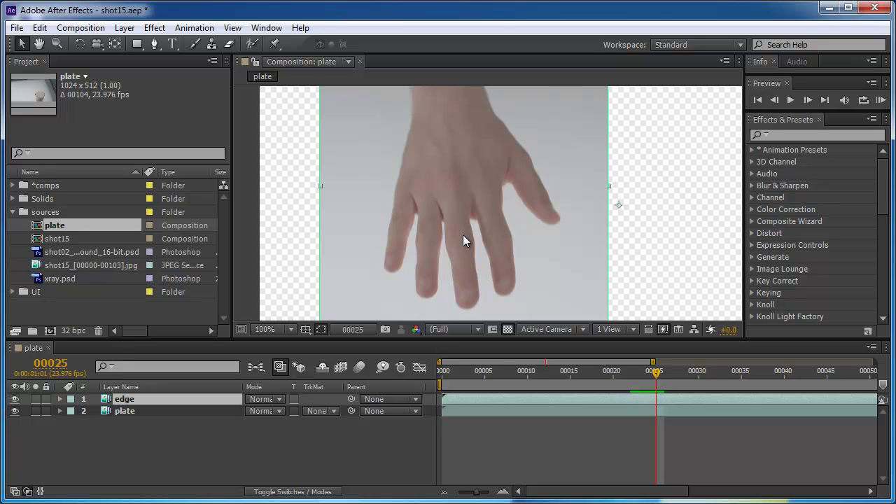
pyautogui.hotkey('alt', '1')
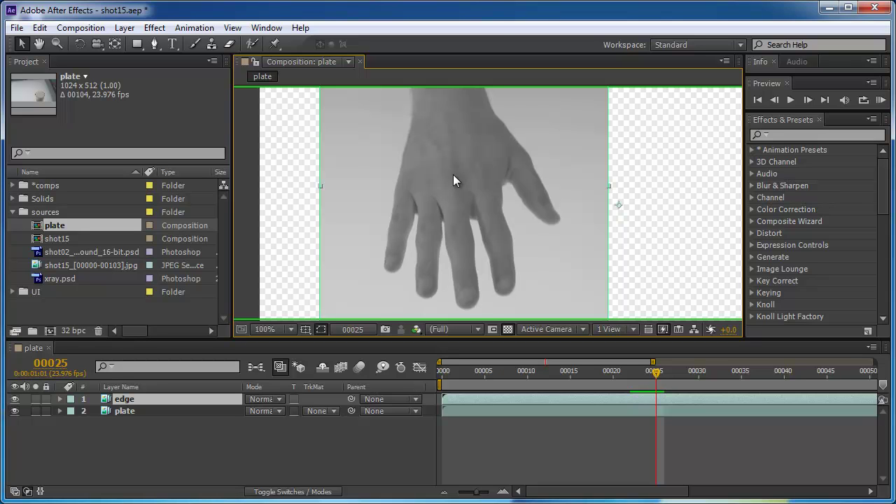
pyautogui.hotkey('alt', '2')
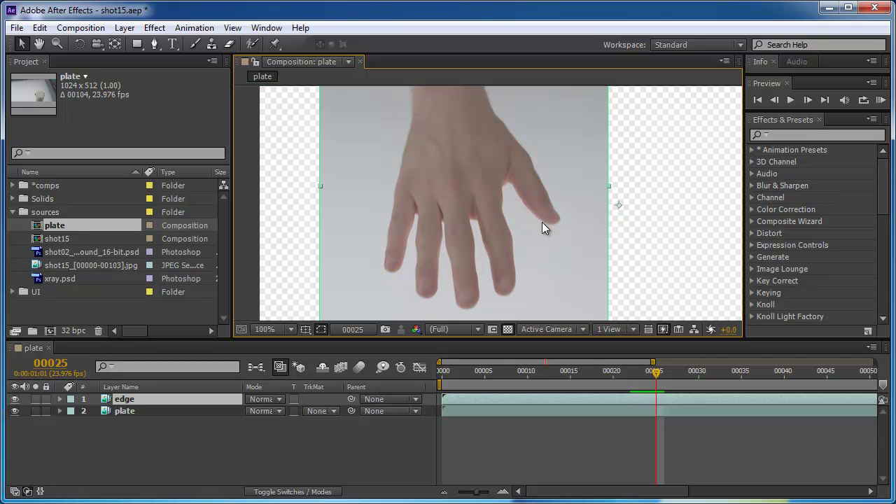
# Step: Apply the Channel Combiner effect to the edge layer, and lock and hide the plate layer
pyautogui.click(790, 135)
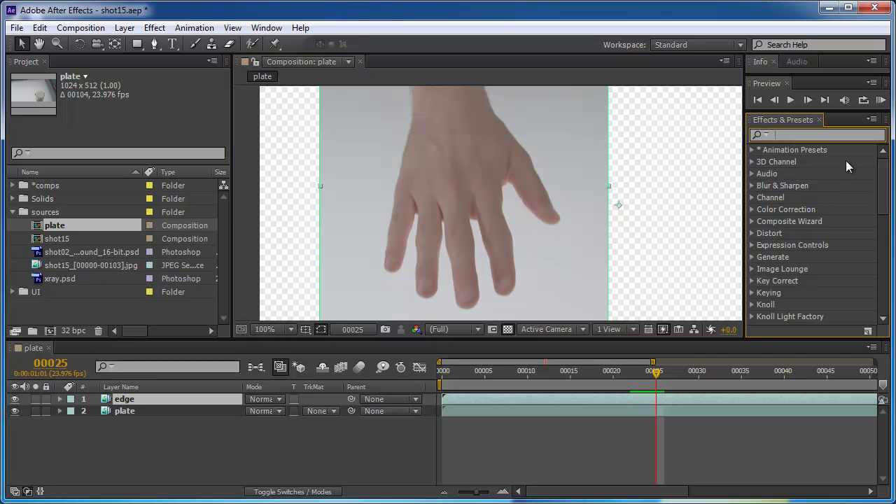
pyautogui.write('chann')
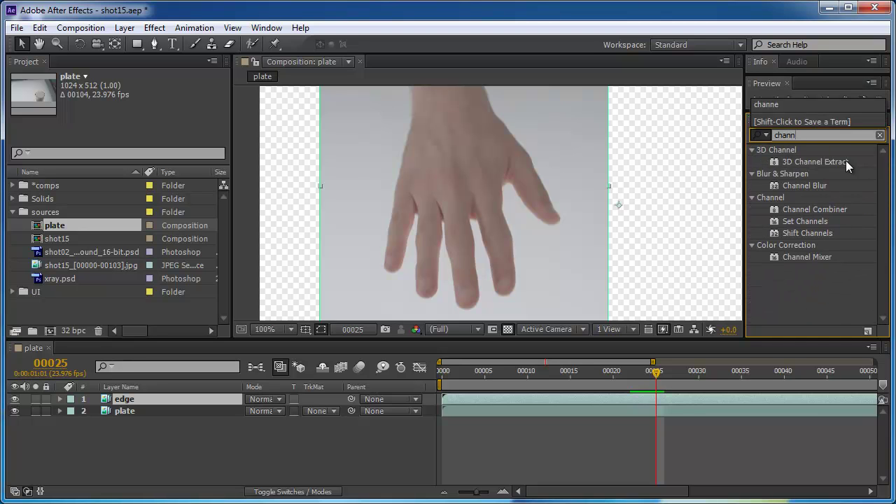
pyautogui.write('el c')
pyautogui.moveTo(778, 164); pyautogui.dragTo(119, 404)
pyautogui.click(46, 411)
pyautogui.click(14, 411)
pyautogui.click(111, 404)
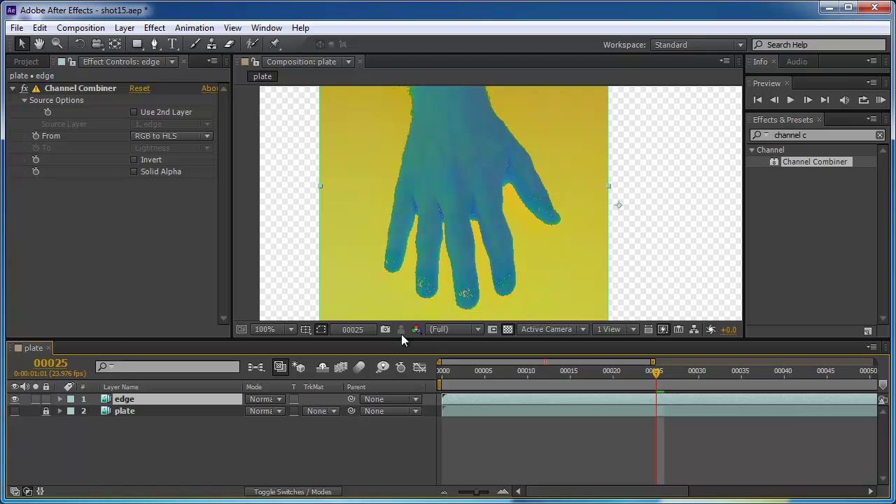
# Step: Set the Channel Combiner to convert from Green to Lightness only
pyautogui.click(158, 137)
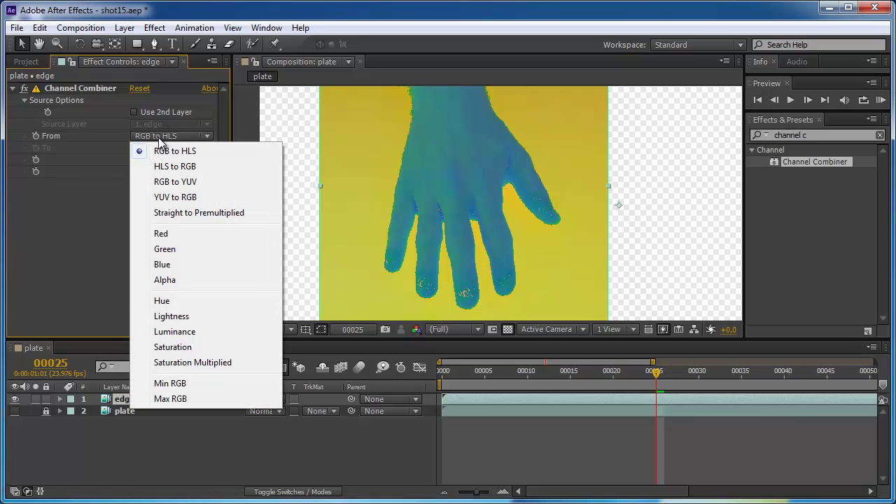
pyautogui.click(191, 251)
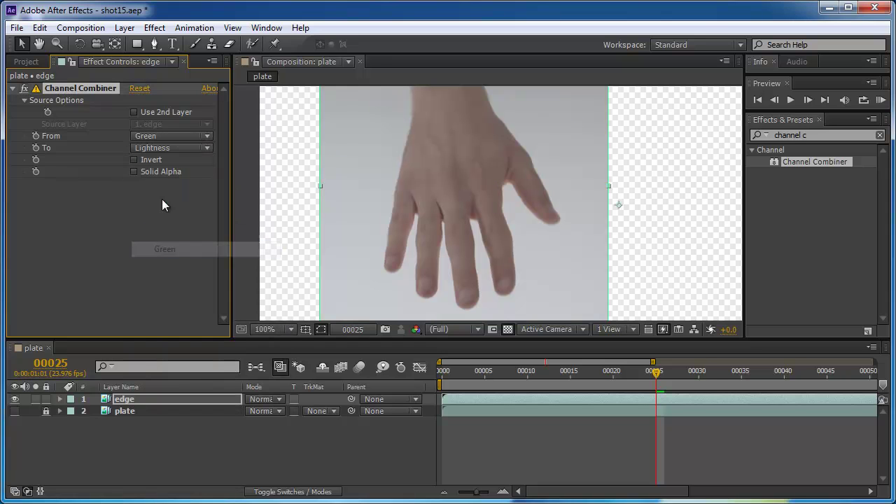
pyautogui.click(157, 149)
pyautogui.click(181, 365)
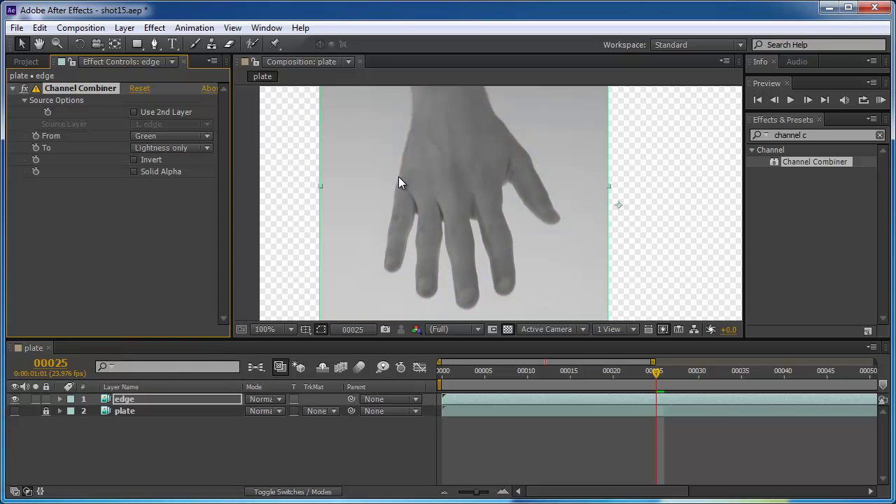
# Step: Apply Levels to the edge layer with Input White at 0.5216 and Input Black at 0.2902
pyautogui.moveTo(813, 134); pyautogui.dragTo(751, 138)
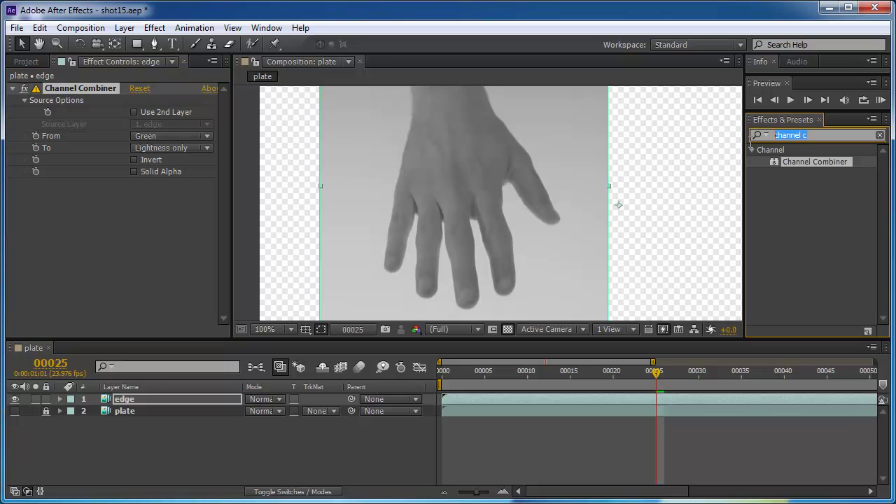
pyautogui.write('level')
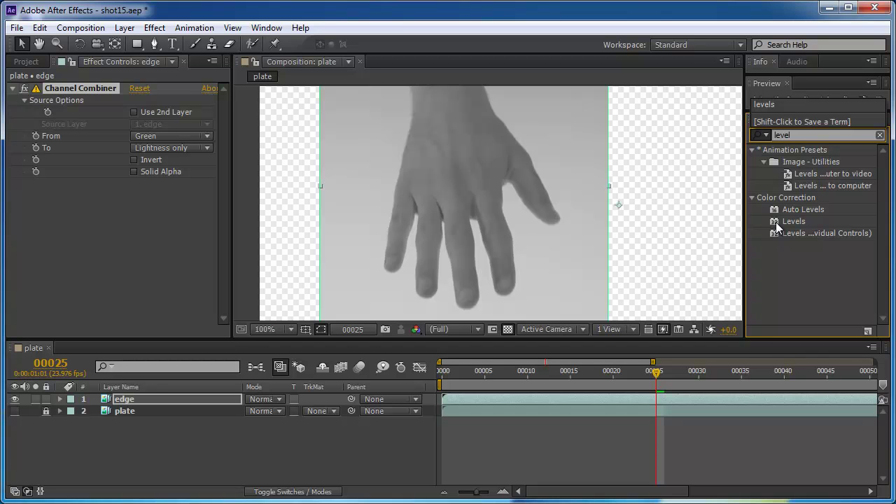
pyautogui.moveTo(776, 222); pyautogui.dragTo(132, 399)
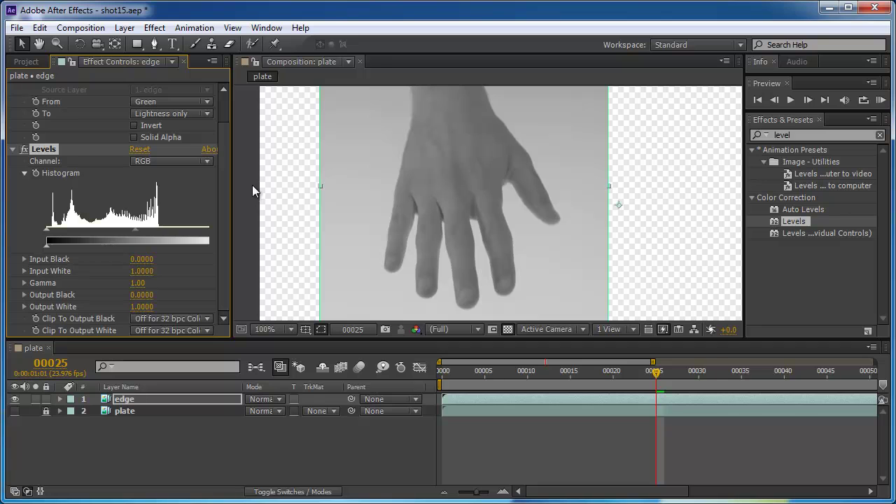
pyautogui.moveTo(234, 185); pyautogui.dragTo(258, 194)
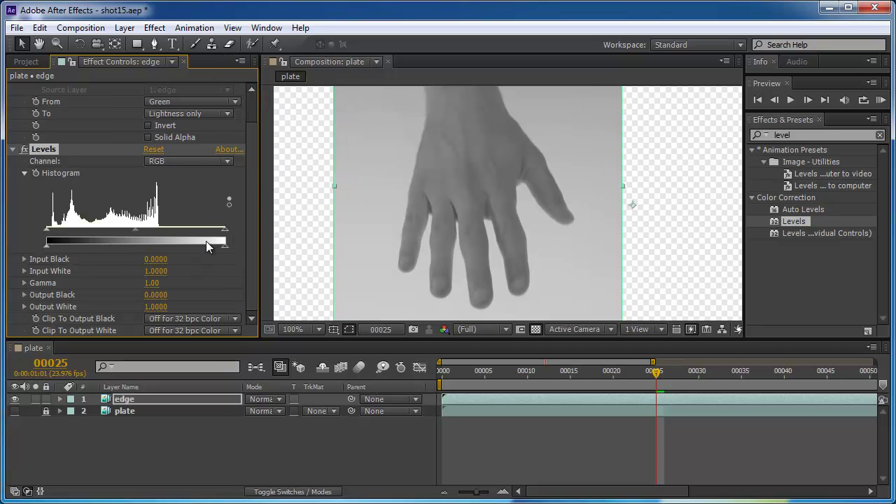
pyautogui.moveTo(224, 230); pyautogui.dragTo(129, 239)
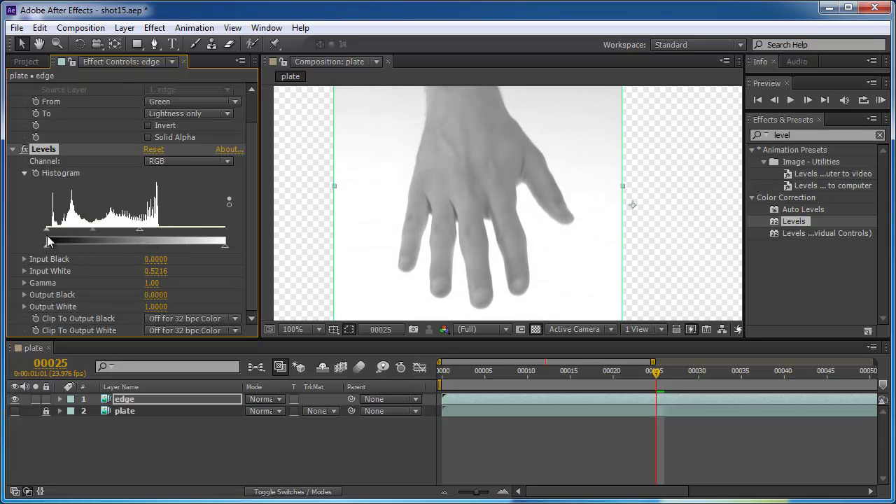
pyautogui.moveTo(48, 236); pyautogui.dragTo(99, 237)
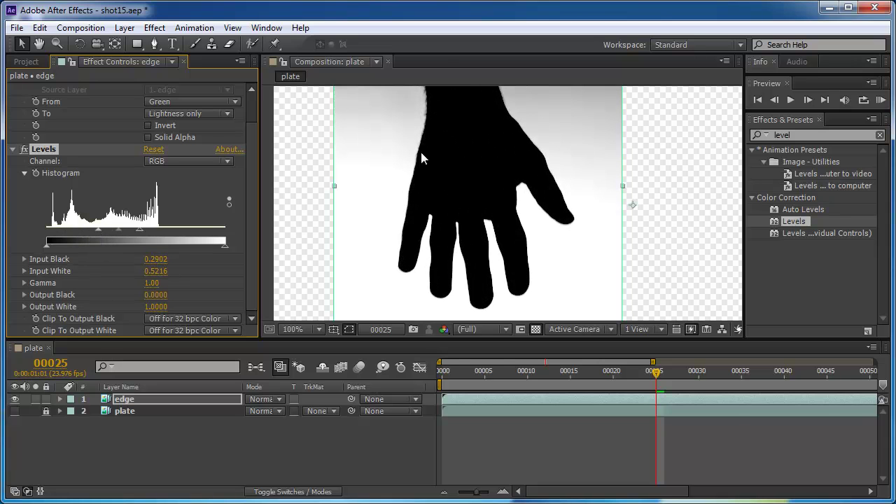
# Step: Examine the edges of the black hand silhouette and the surrounding grey gradient at several magnifications
pyautogui.press('.')
pyautogui.press(',')
pyautogui.press('.')
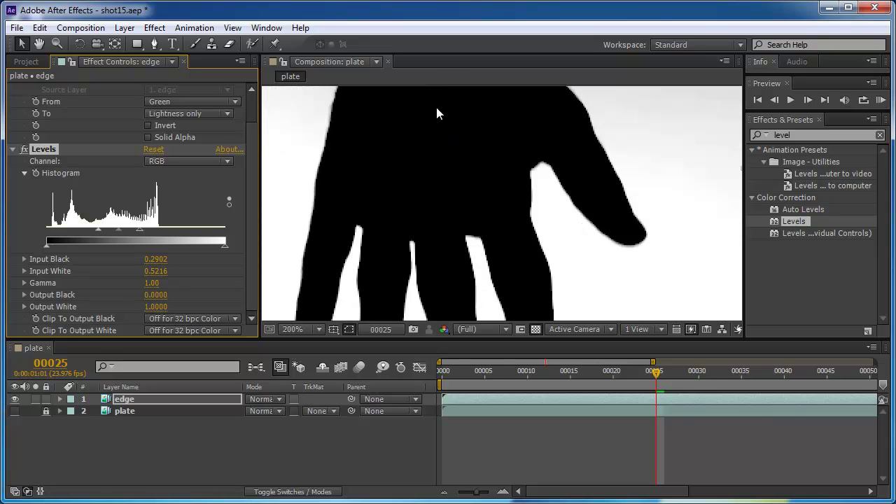
pyautogui.press(',')
pyautogui.press('h')
pyautogui.moveTo(454, 156); pyautogui.dragTo(446, 138)
pyautogui.press('v')
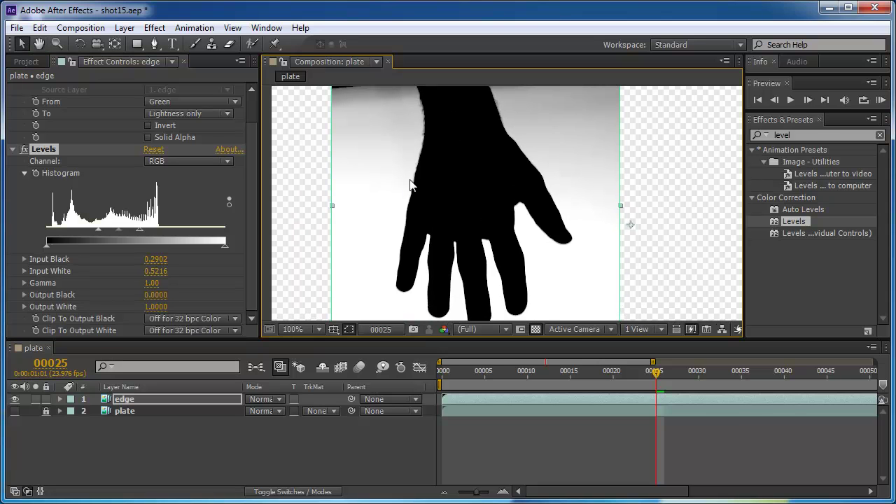
pyautogui.press('.')
pyautogui.press('.')
pyautogui.press(',')
pyautogui.press(',')
pyautogui.press('.')
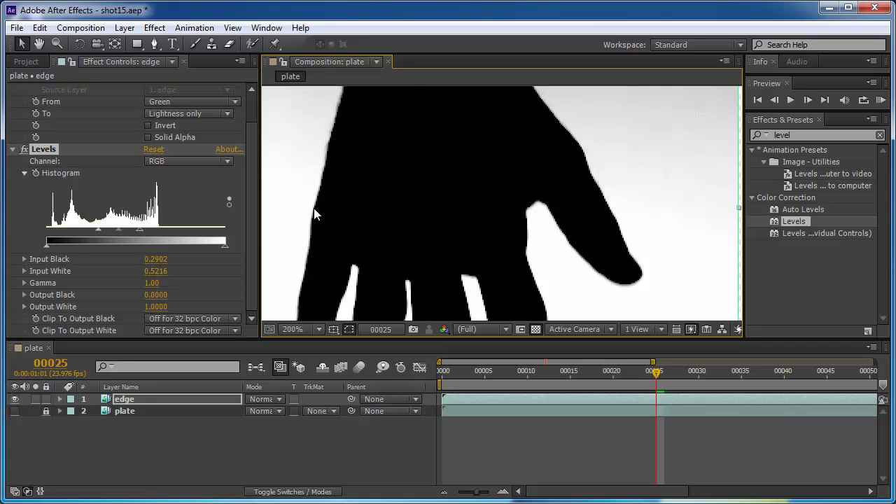
pyautogui.press(',')
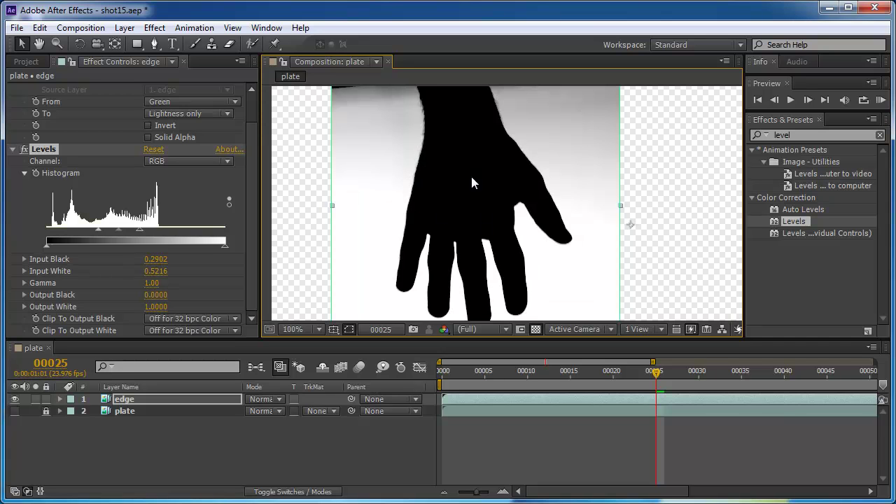
pyautogui.press(',')
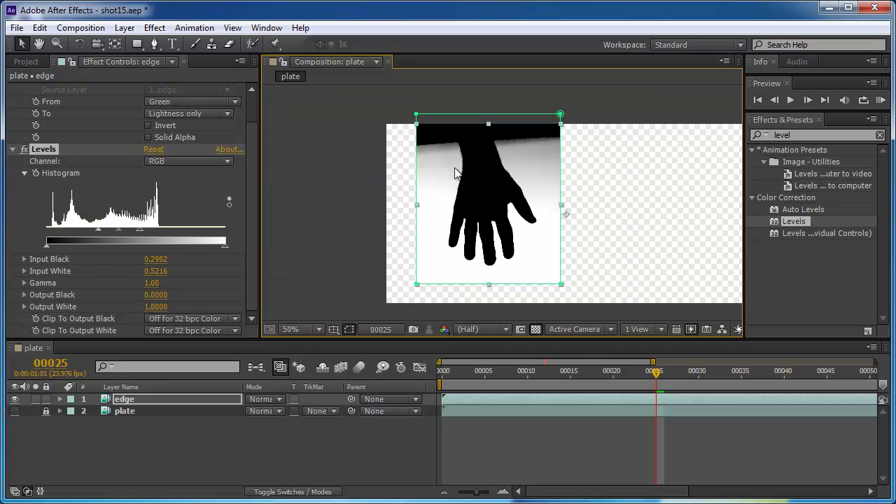
pyautogui.press('.')
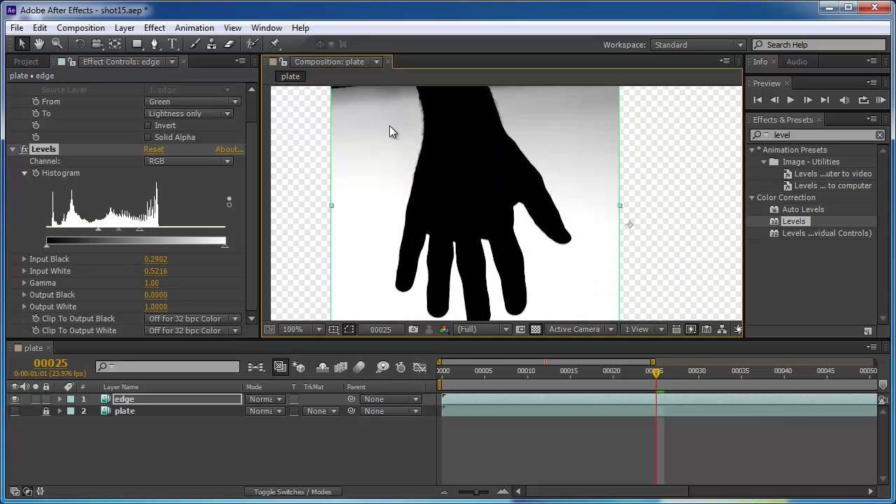
pyautogui.press(',')
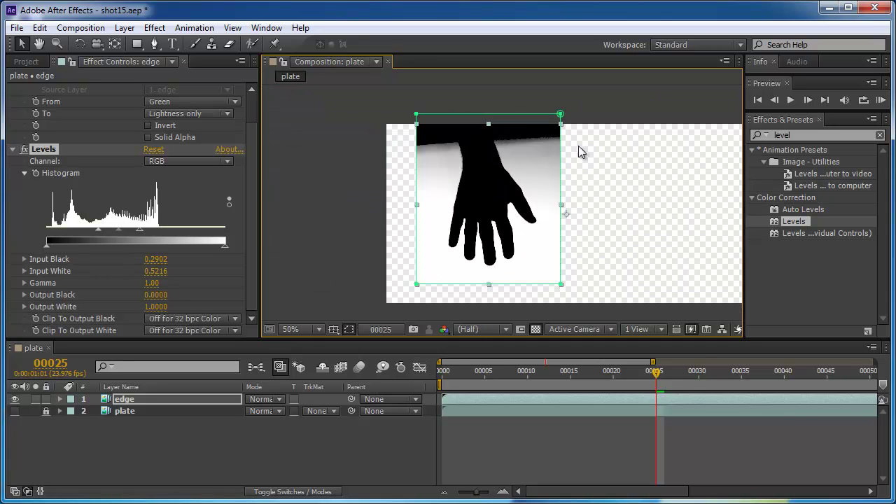
# Step: Lower the Levels Input White on the edge layer to 0.3294
pyautogui.press('.')
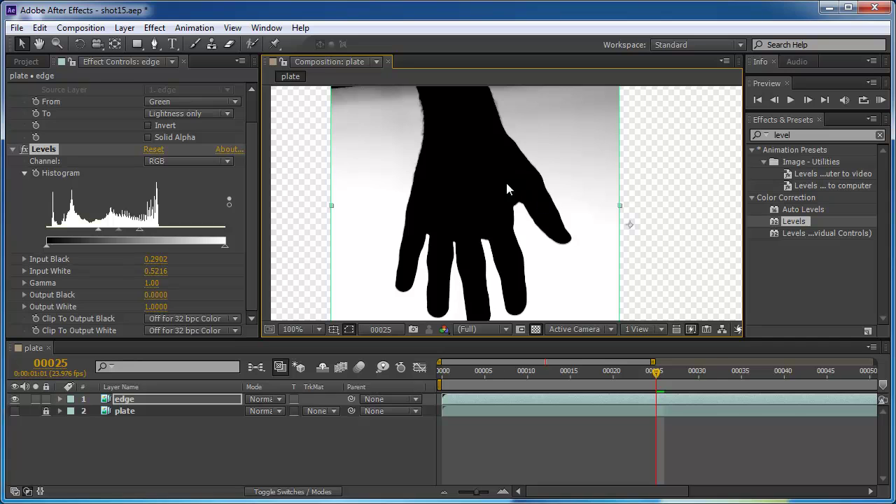
pyautogui.press('.')
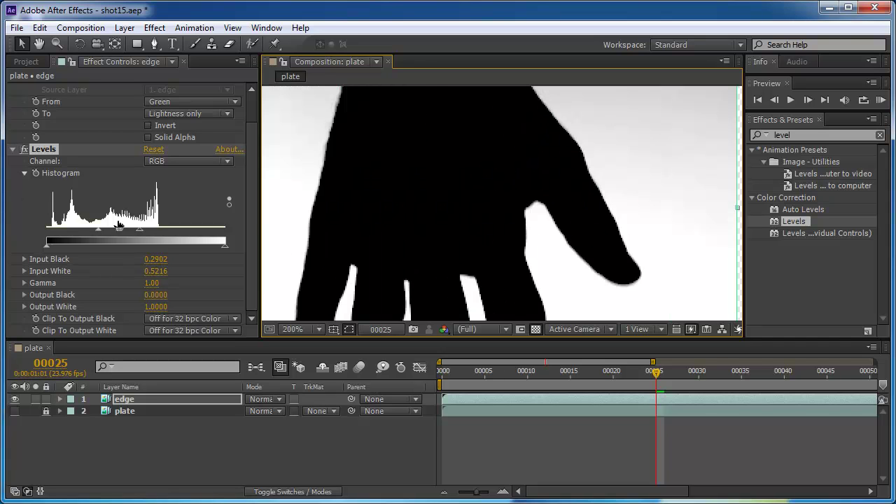
pyautogui.moveTo(142, 231); pyautogui.dragTo(107, 233)
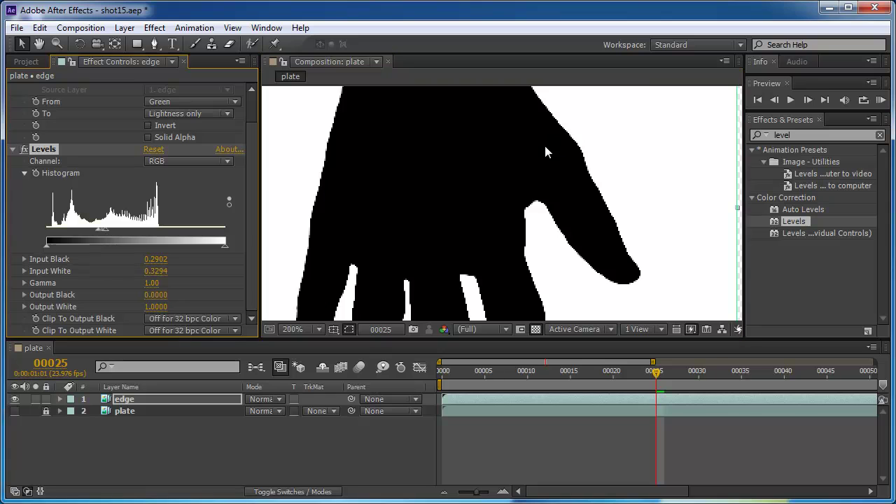
# Step: Raise the Levels Input White on the edge layer to 0.3961, judging the hand's edges at frame 22
pyautogui.press('.')
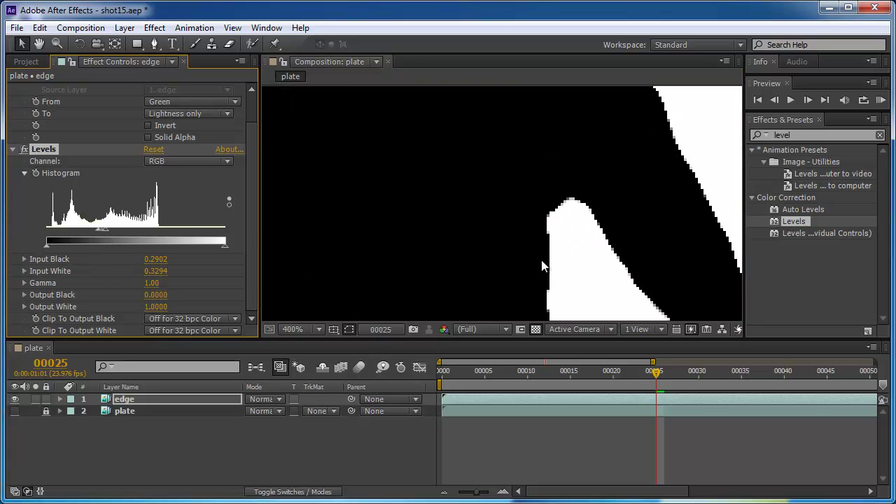
pyautogui.moveTo(495, 380); pyautogui.dragTo(627, 387)
pyautogui.moveTo(104, 234); pyautogui.dragTo(118, 234)
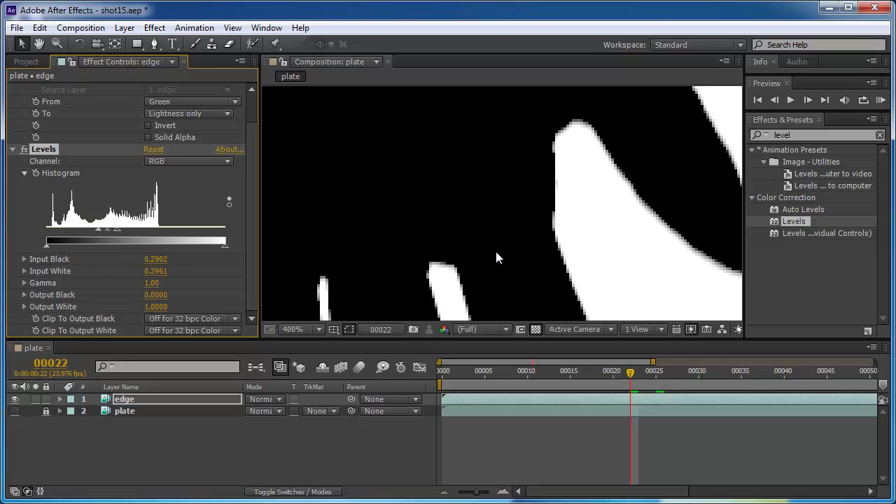
pyautogui.scroll(-2, 490, 256)
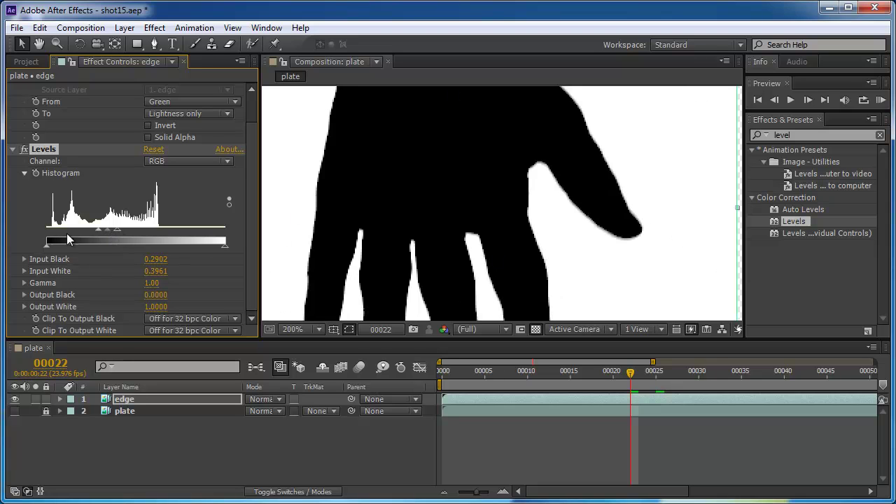
pyautogui.scroll(-1, 480, 194)
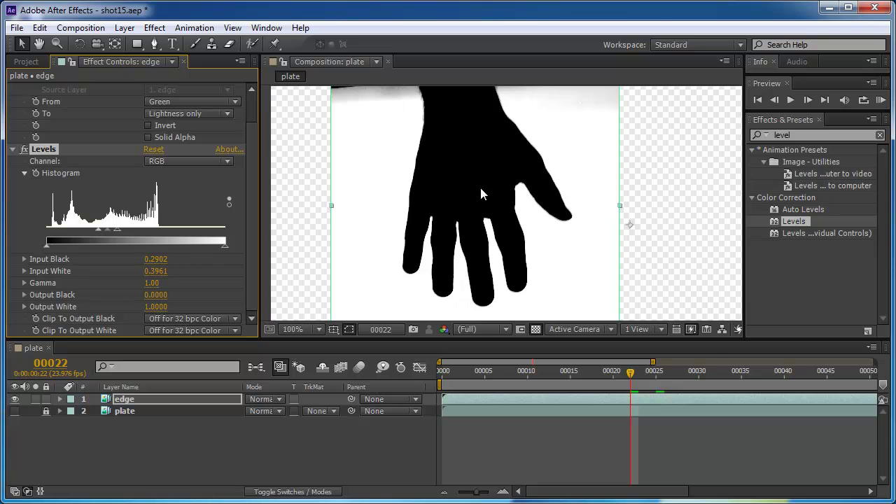
pyautogui.scroll(-1, 468, 176)
pyautogui.scroll(1, 468, 177)
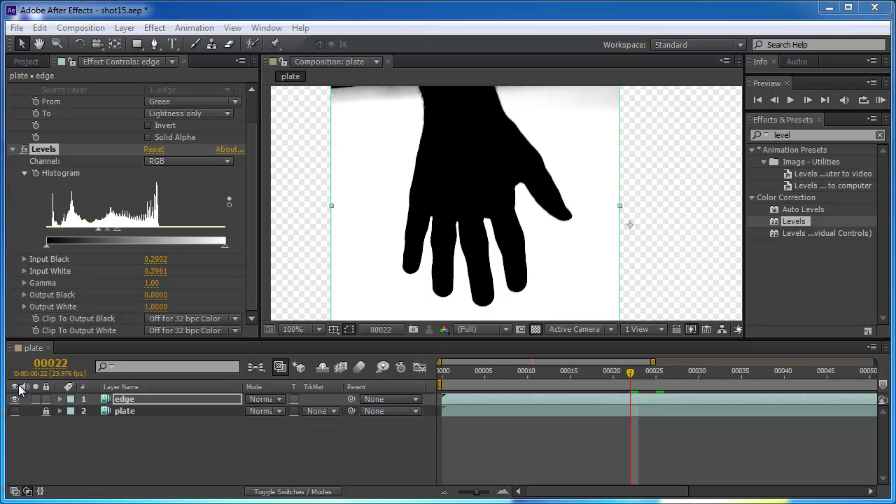
# Step: Show and unlock the plate layer and set its track matte to Luma Matte "edge"
pyautogui.click(14, 410)
pyautogui.click(45, 411)
pyautogui.click(112, 411)
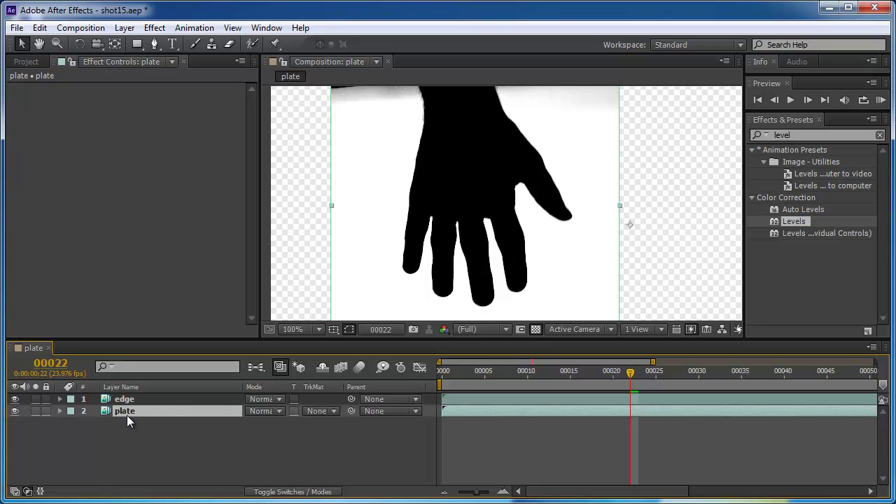
pyautogui.click(313, 410)
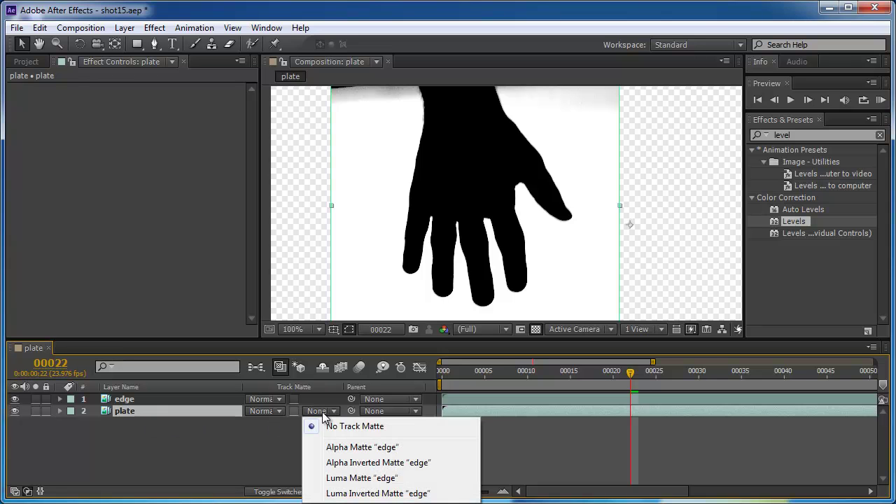
pyautogui.click(341, 478)
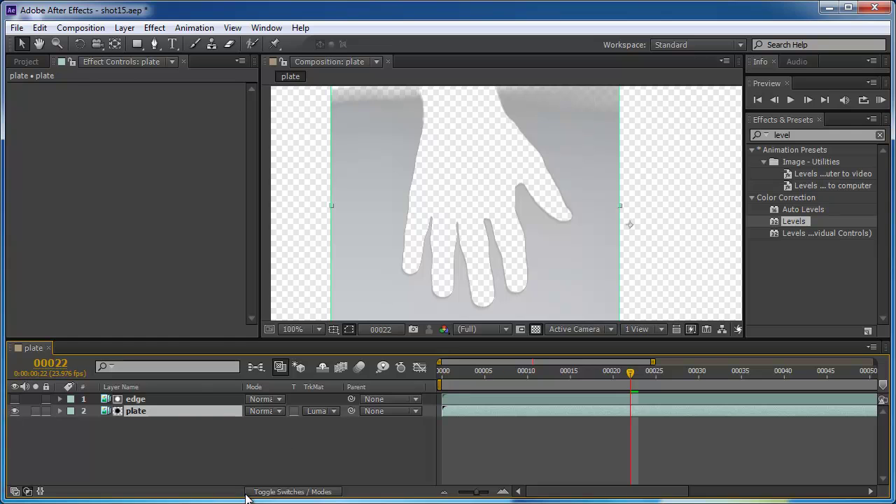
# Step: Show the edge matte layer briefly to compare it with the matted plate, and hide it again
pyautogui.click(14, 399)
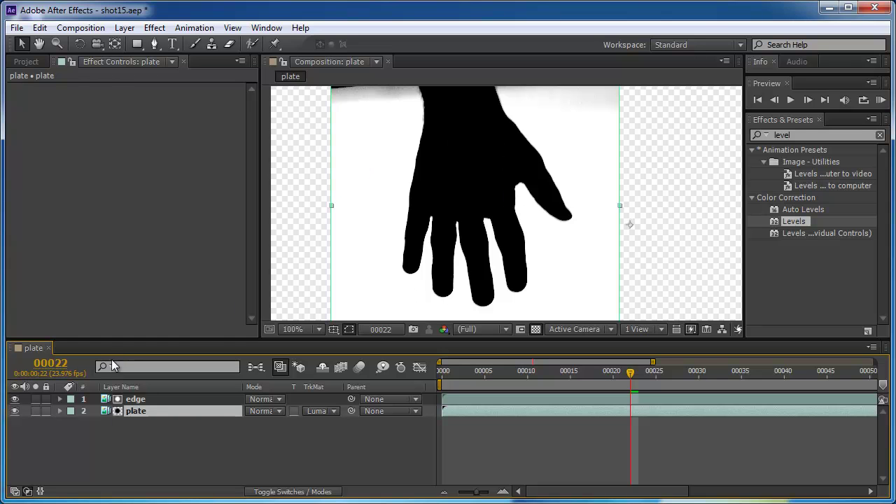
pyautogui.click(140, 400)
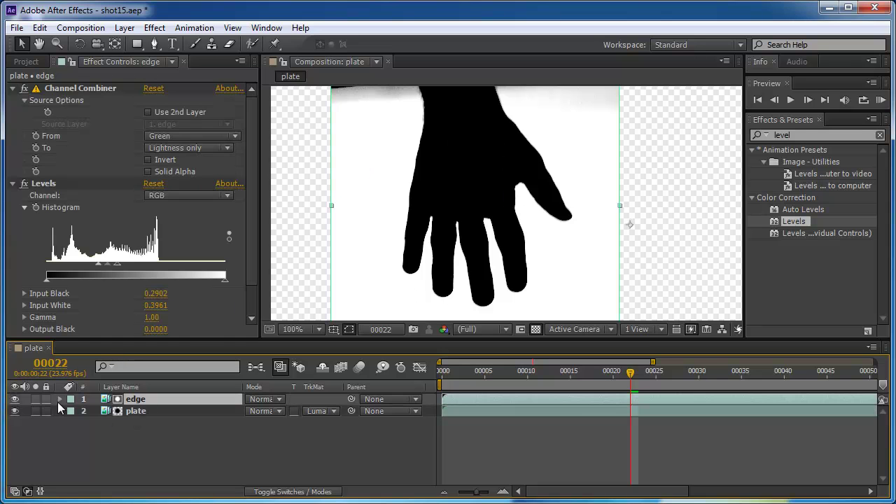
pyautogui.click(14, 399)
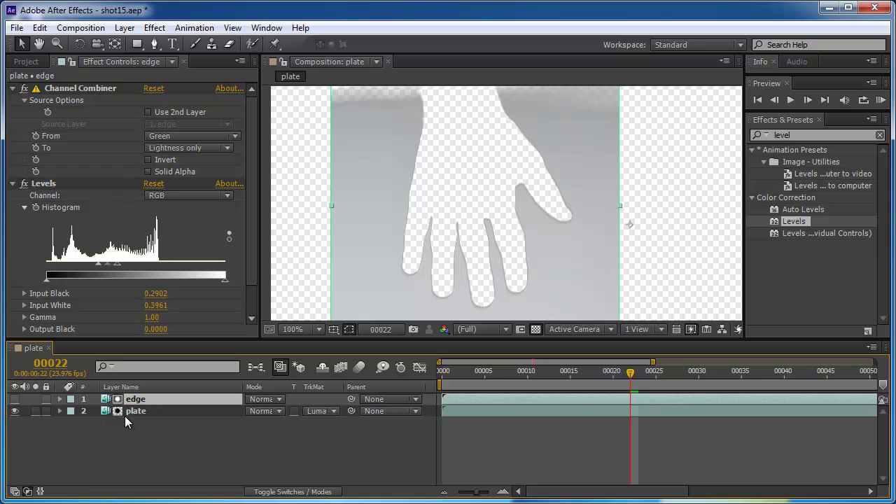
# Step: Switch the plate layer's track matte to Luma Inverted Matte "edge"
pyautogui.click(173, 413)
pyautogui.click(316, 413)
pyautogui.click(364, 490)
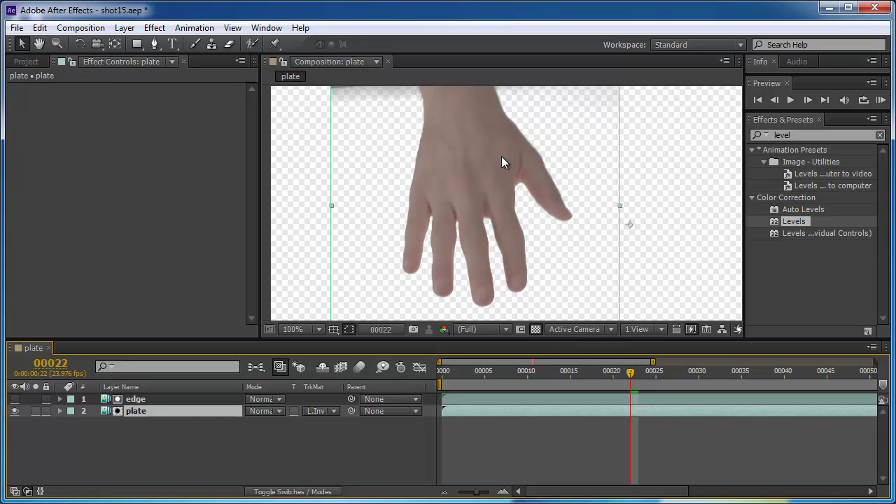
# Step: Review the matted hand across several frames in RGB and in the alpha channel, returning to the RGB view at frame 24
pyautogui.moveTo(630, 381)
pyautogui.mouseDown()
pyautogui.moveTo(511, 390)
pyautogui.moveTo(647, 383)
pyautogui.moveTo(623, 381)
pyautogui.mouseUp()
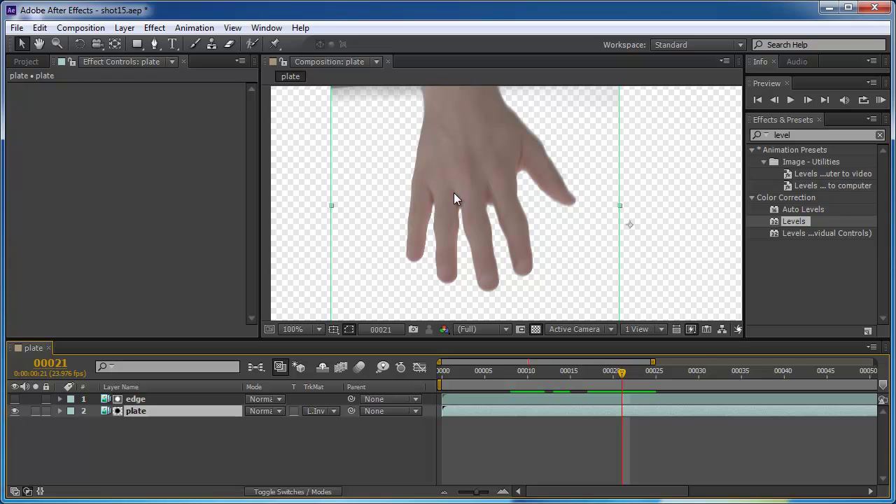
pyautogui.moveTo(463, 168); pyautogui.dragTo(461, 222)
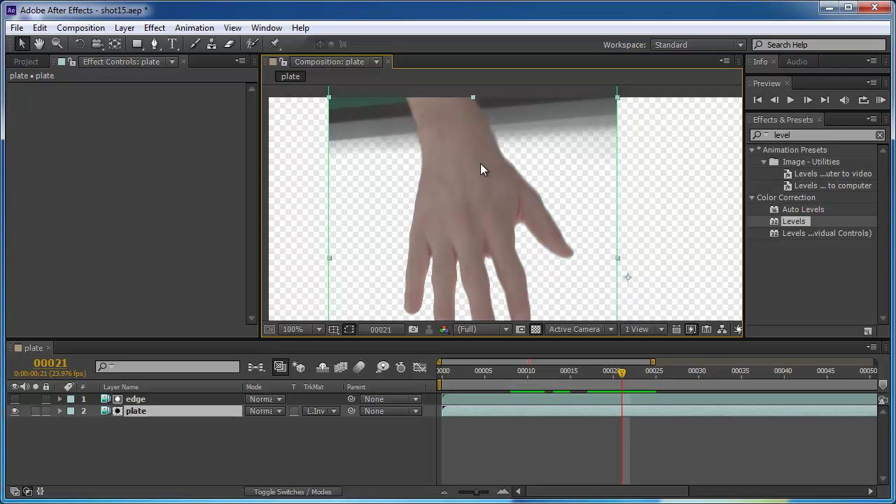
pyautogui.click(444, 329)
pyautogui.click(479, 413)
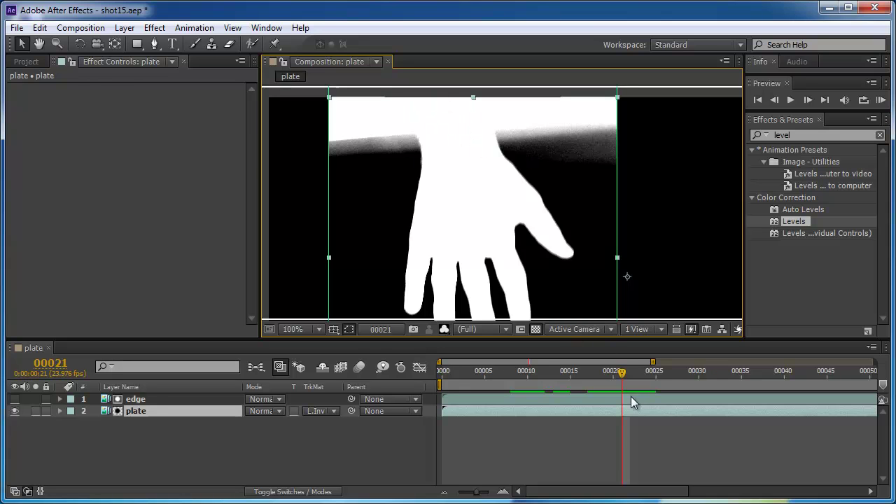
pyautogui.moveTo(550, 384); pyautogui.dragTo(595, 407)
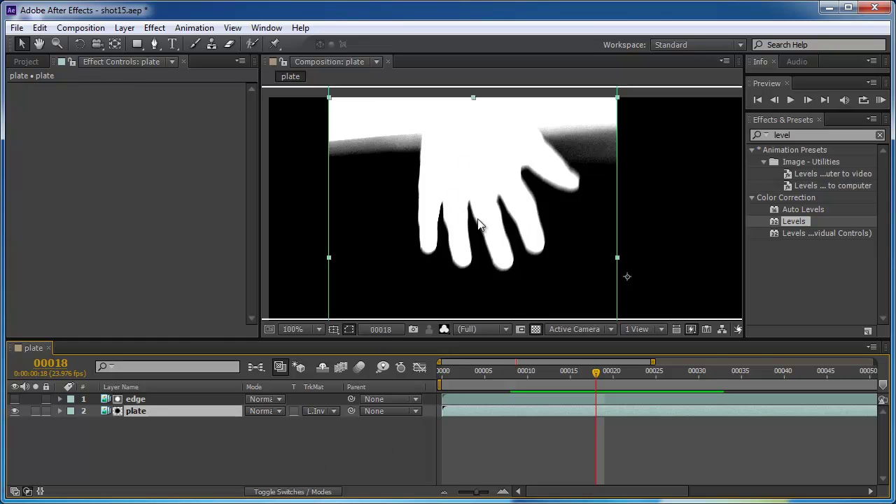
pyautogui.click(443, 329)
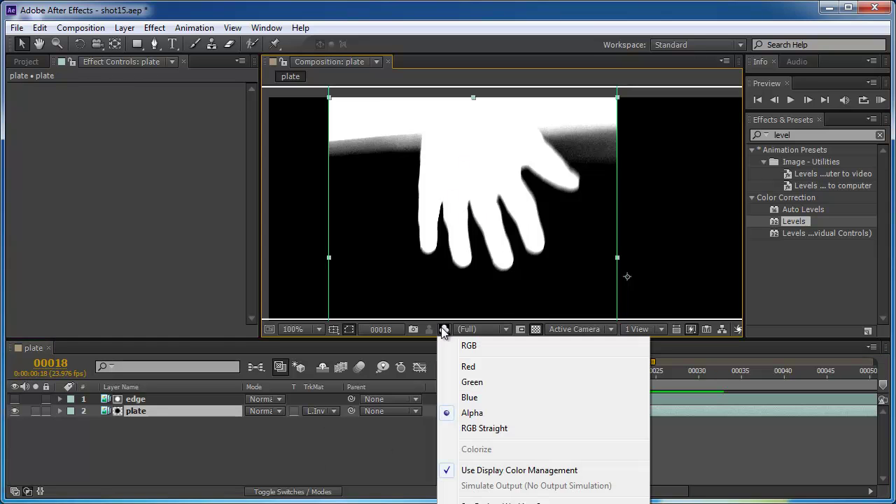
pyautogui.click(467, 343)
pyautogui.moveTo(590, 374); pyautogui.dragTo(650, 375)
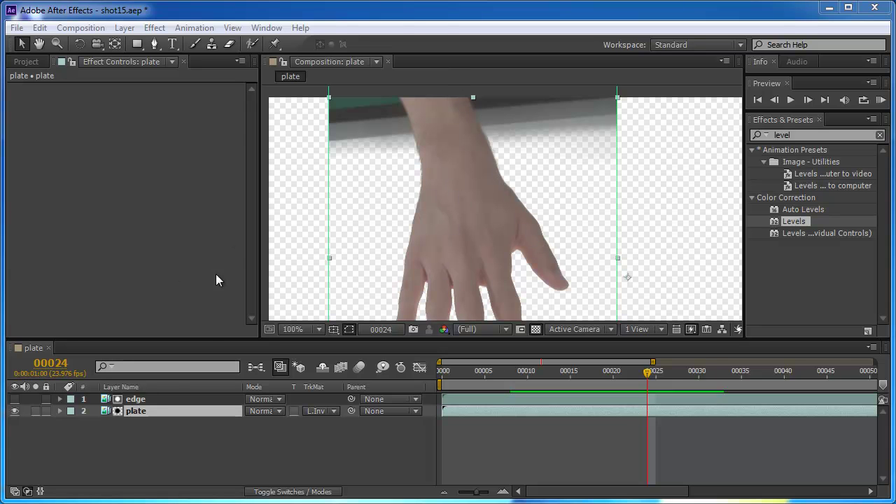
pyautogui.click(26, 62)
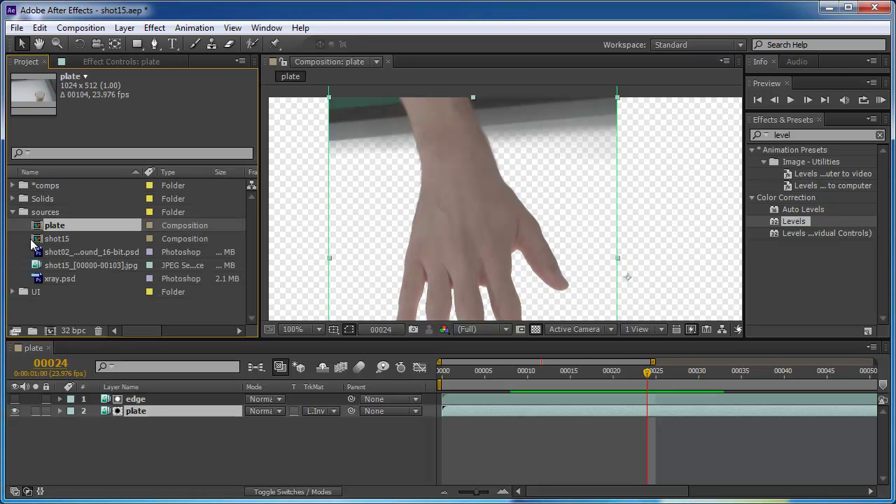
pyautogui.moveTo(42, 268); pyautogui.dragTo(127, 396)
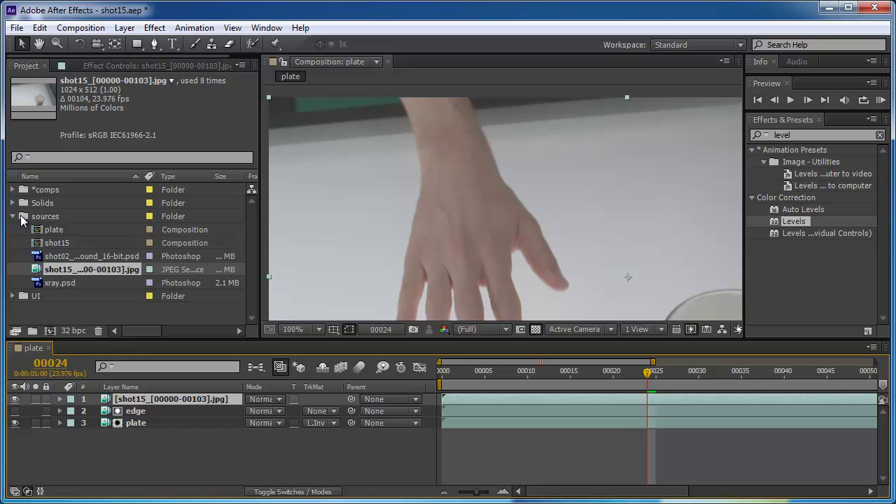
pyautogui.click(12, 216)
pyautogui.click(142, 399)
pyautogui.press('Return')
pyautogui.write('plate')
pyautogui.press('Return')
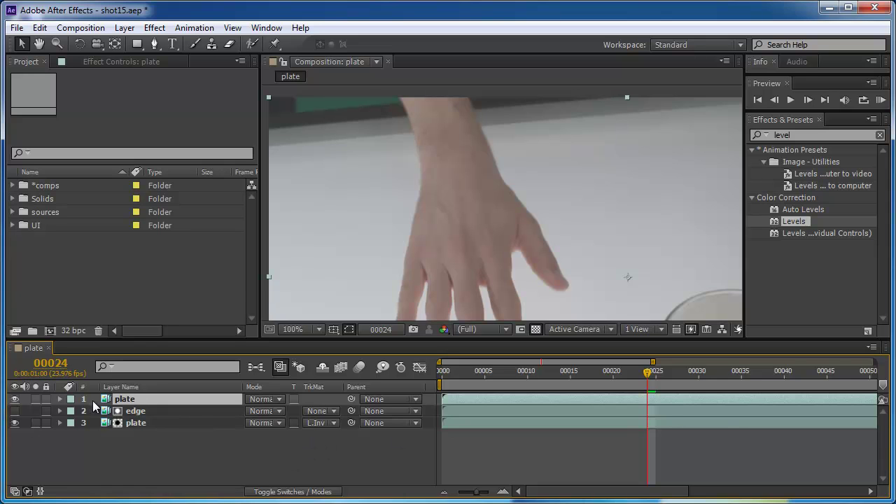
# Step: Hide the original matted plate layer and lock both it and the edge layer
pyautogui.click(16, 424)
pyautogui.click(15, 422)
pyautogui.moveTo(47, 411); pyautogui.dragTo(47, 422)
# Step: Duplicate the new plate layer as "holdout", and hide and lock the plate layer beneath it
pyautogui.click(145, 399)
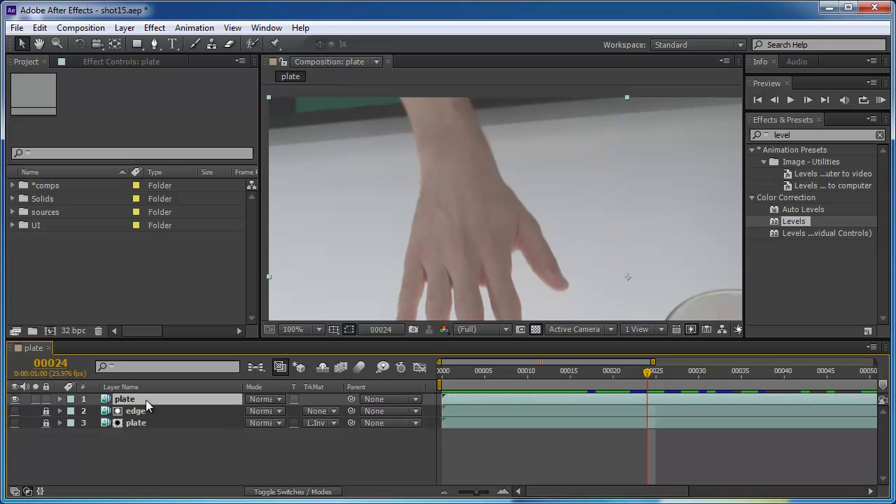
pyautogui.hotkey('ctrl', 'd')
pyautogui.press('Return')
pyautogui.write('holdout')
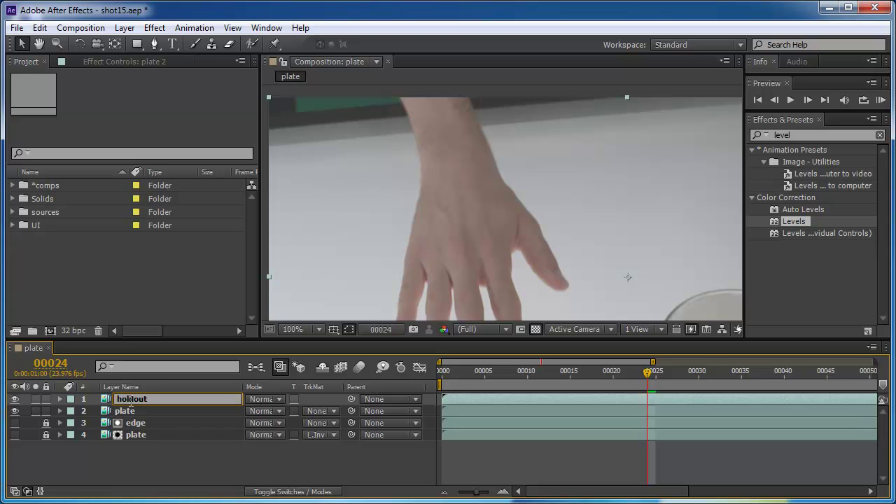
pyautogui.press('Return')
pyautogui.click(14, 411)
pyautogui.click(45, 412)
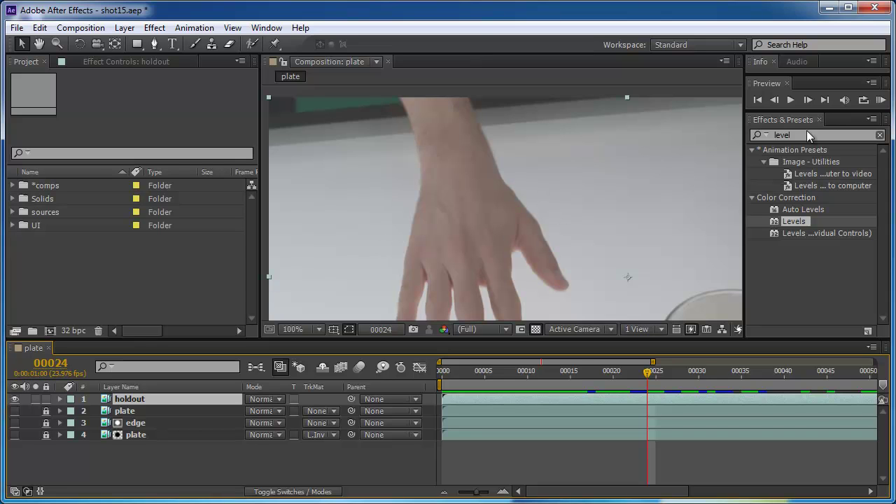
# Step: Apply Keylight (1.2) to the holdout layer and sample the skin on the hand as its Screen Colour
pyautogui.hotkey('ctrl', '5')
pyautogui.write('keylight')
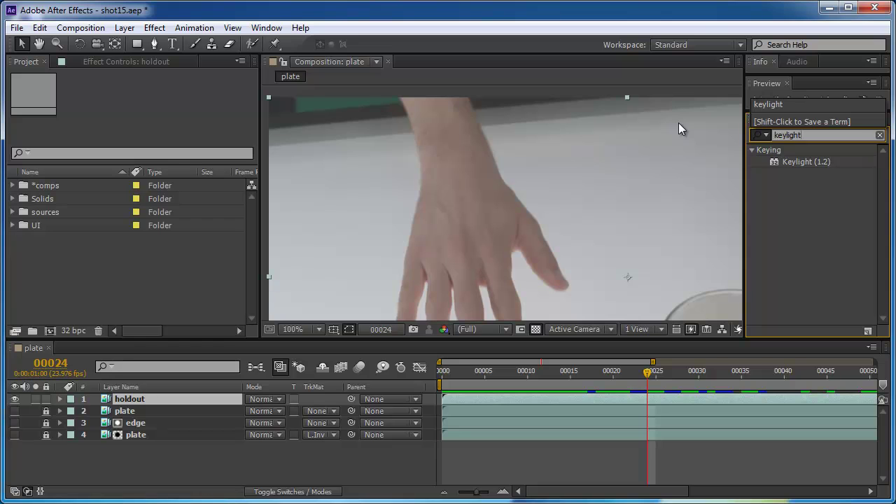
pyautogui.moveTo(770, 162); pyautogui.dragTo(142, 398)
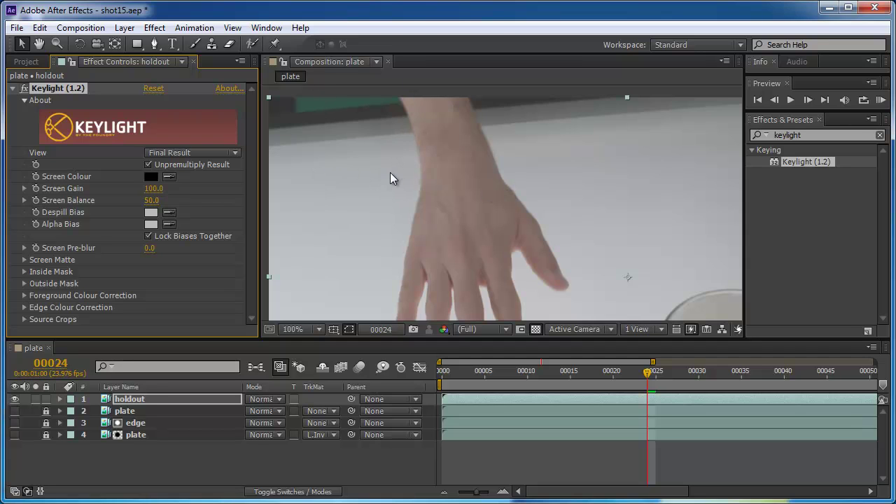
pyautogui.click(170, 176)
pyautogui.click(480, 271)
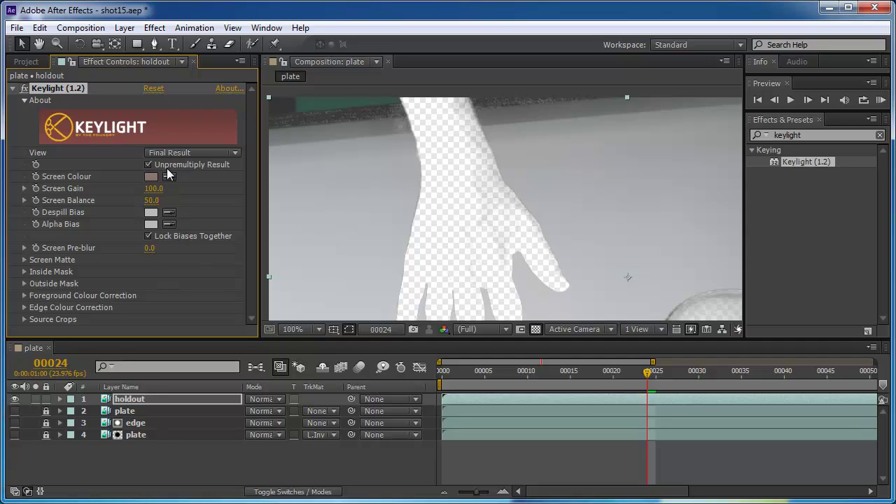
# Step: View the alpha channel and set Keylight's Screen Gain to 113 and its Screen Matte Clip Black to 54
pyautogui.click(443, 329)
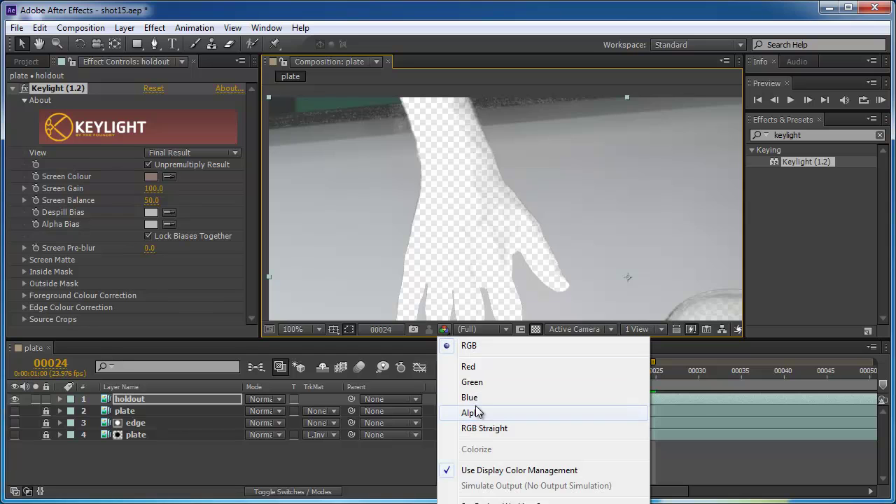
pyautogui.click(476, 414)
pyautogui.scroll(-1, 419, 229)
pyautogui.scroll(1, 419, 228)
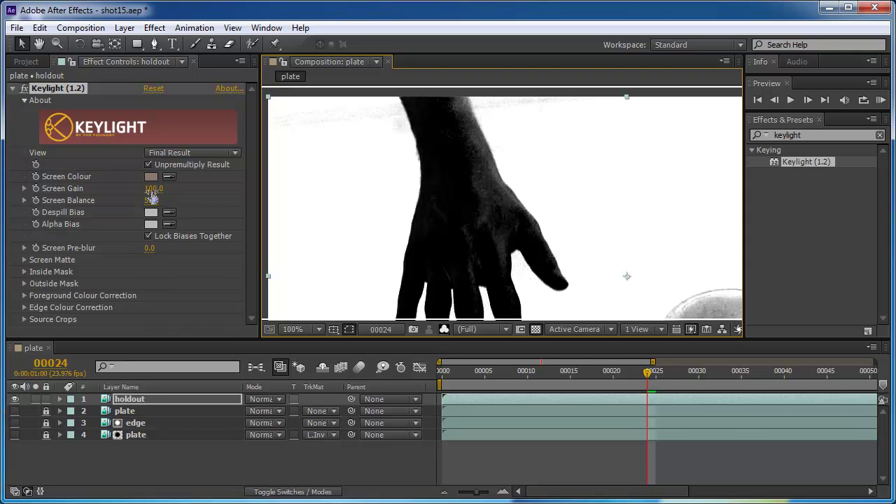
pyautogui.moveTo(153, 189); pyautogui.dragTo(160, 190)
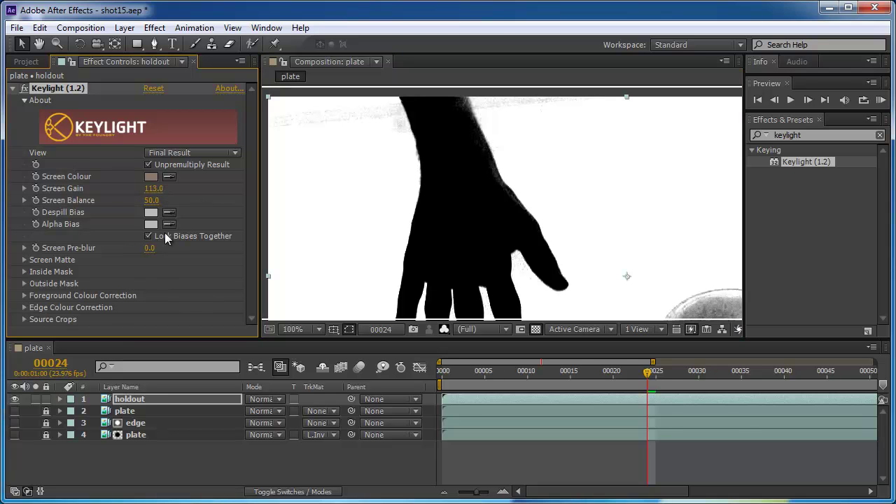
pyautogui.click(24, 259)
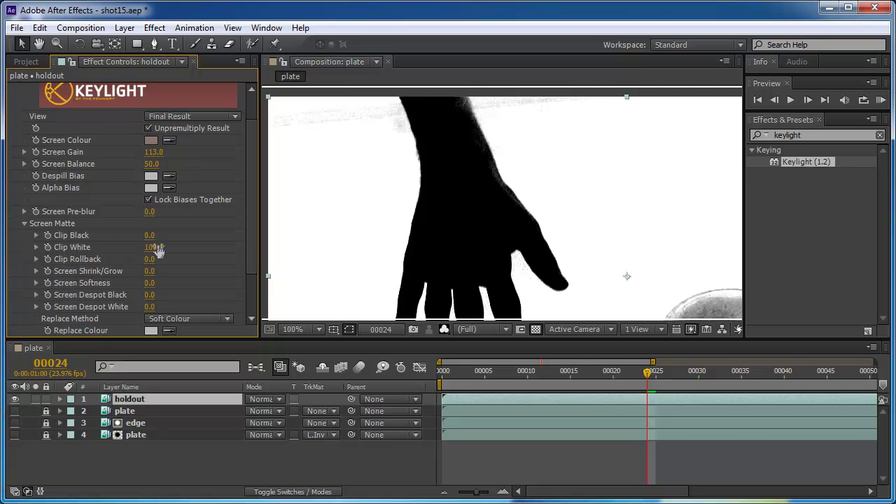
pyautogui.moveTo(152, 238); pyautogui.dragTo(192, 238)
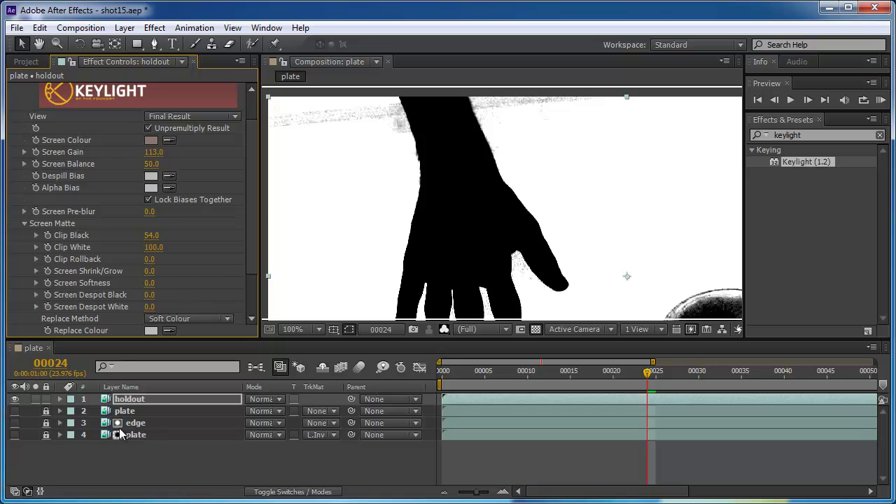
# Step: Unlock the bottom plate layer and copy its Mask 1 path onto the holdout layer
pyautogui.click(46, 435)
pyautogui.click(140, 435)
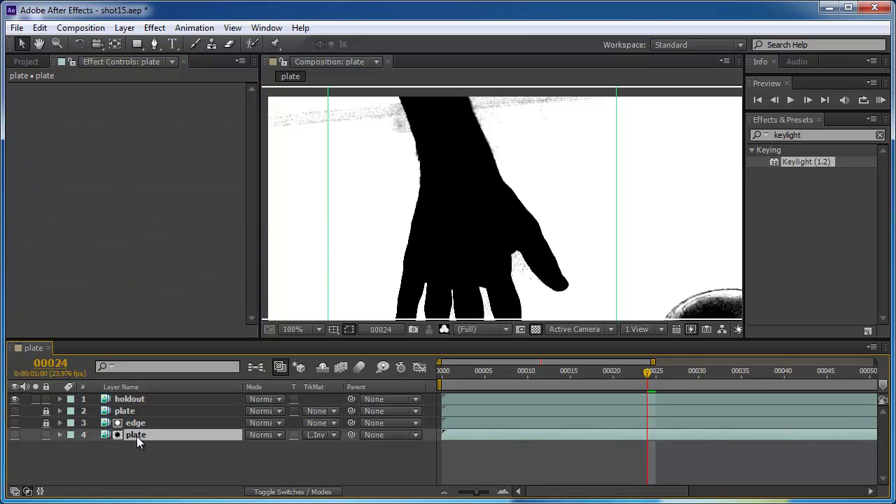
pyautogui.press('m')
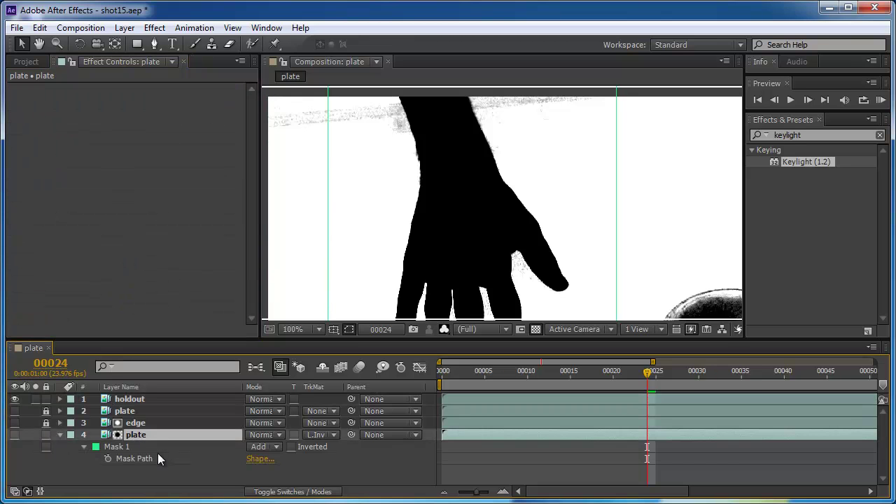
pyautogui.click(121, 447)
pyautogui.click(125, 460)
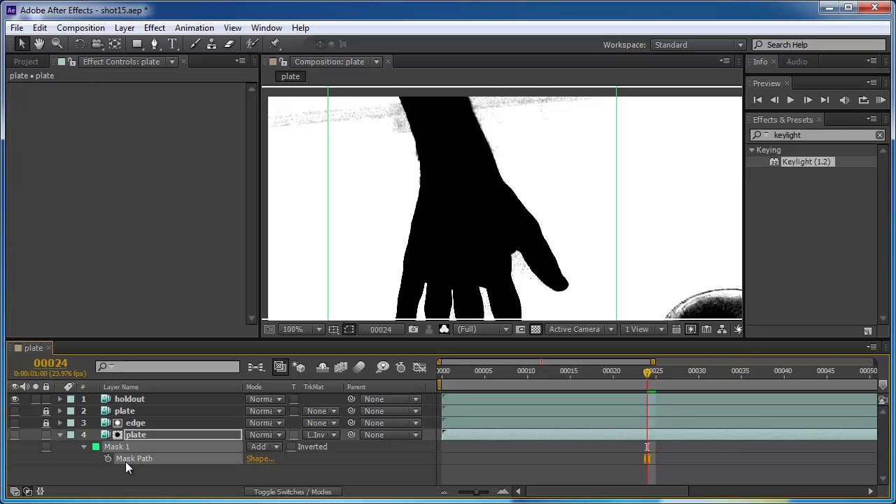
pyautogui.click(126, 399)
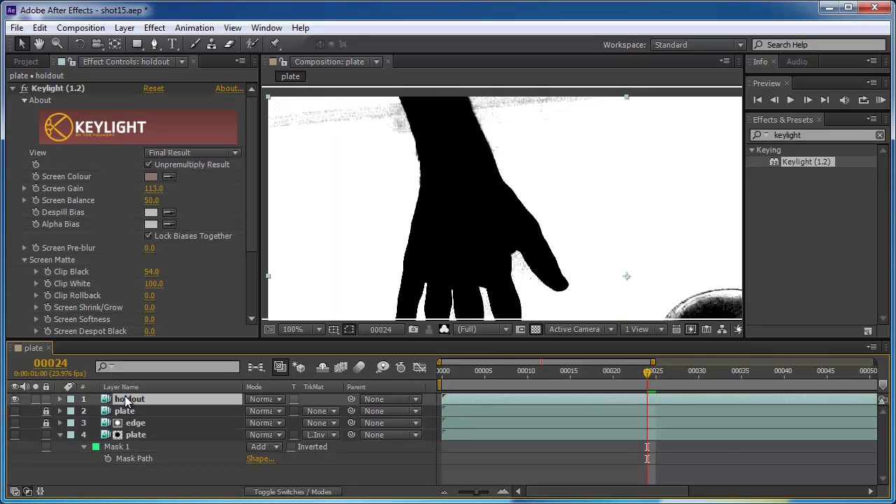
pyautogui.hotkey('ctrl', 'v')
# Step: Unlock the plate layer directly beneath holdout, paste the same mask onto it, and collapse and relock the bottom plate layer
pyautogui.click(121, 410)
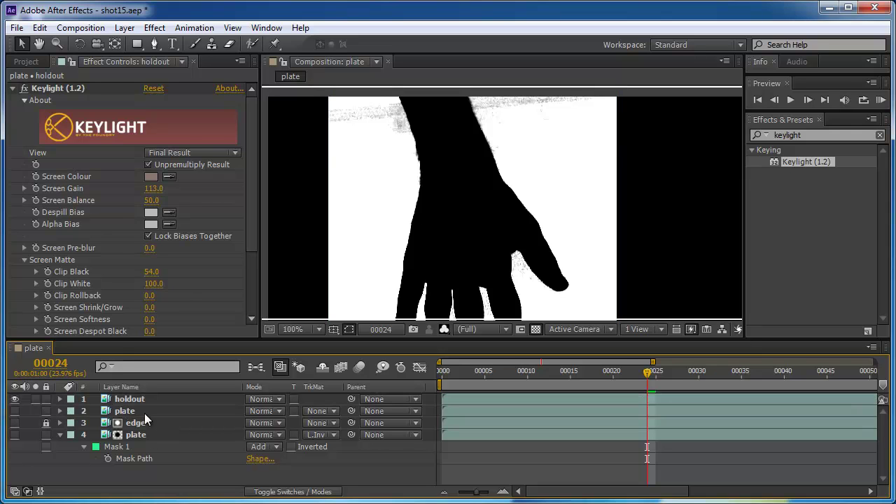
pyautogui.click(126, 411)
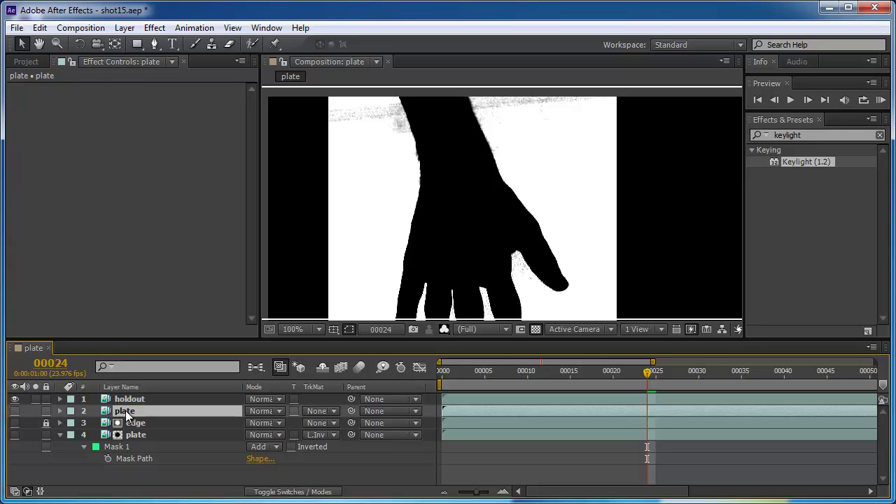
pyautogui.click(126, 413)
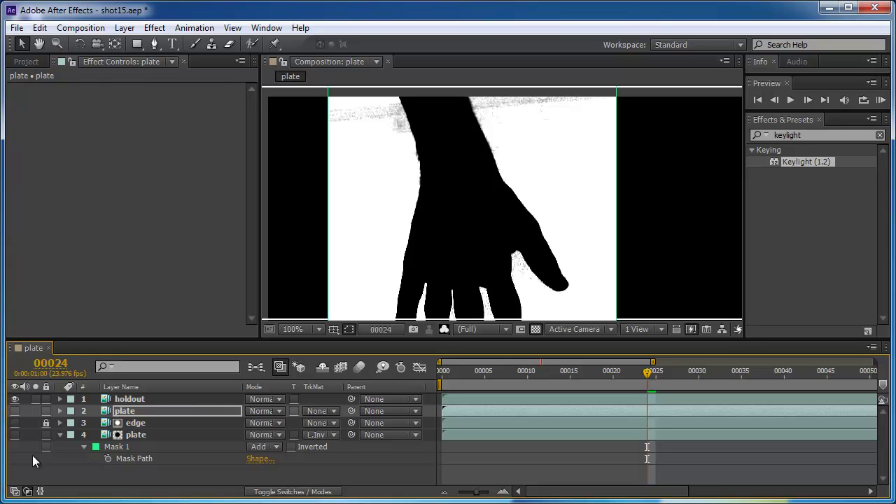
pyautogui.click(58, 435)
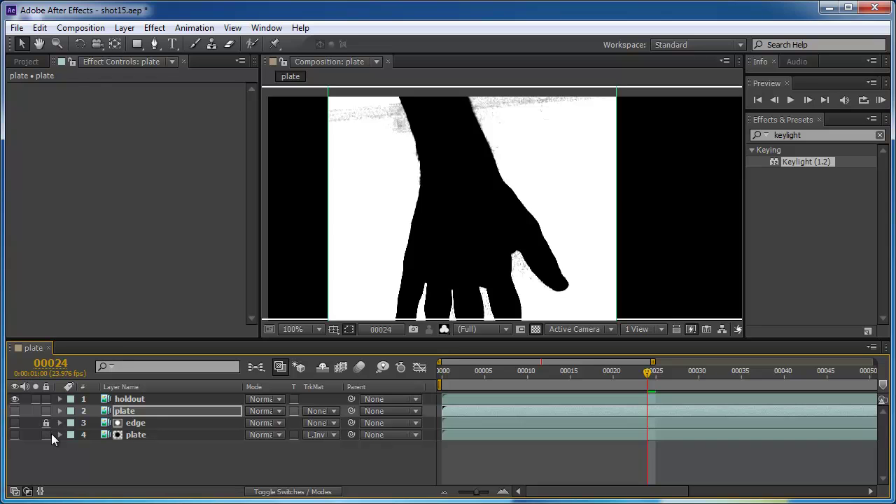
pyautogui.click(45, 440)
pyautogui.click(126, 411)
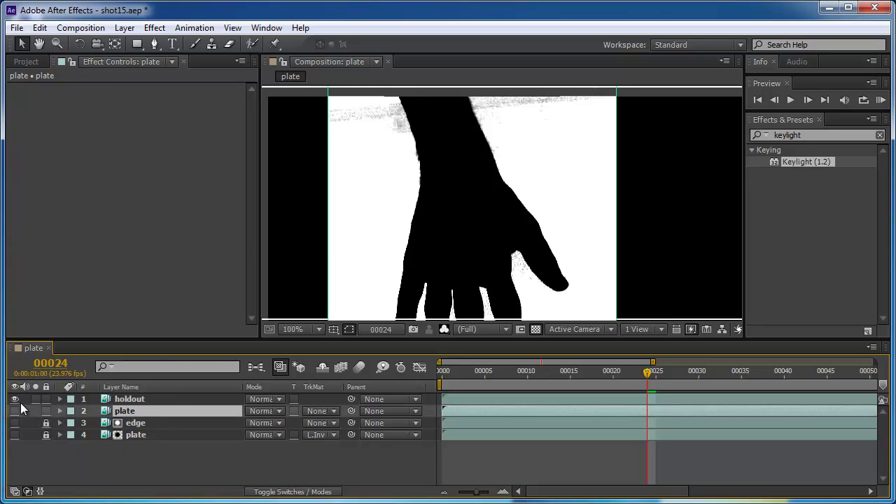
# Step: Set the holdout layer's Keylight Screen Matte Clip Black to 63 and Clip White to 64
pyautogui.click(142, 400)
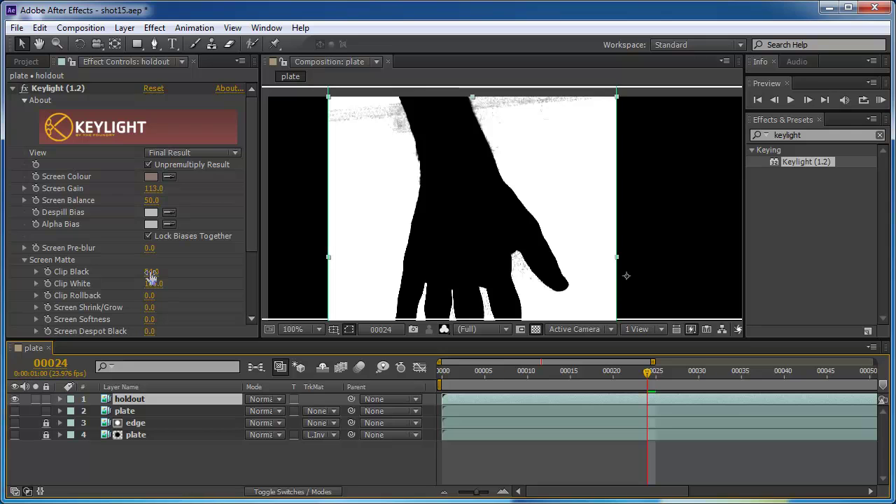
pyautogui.moveTo(150, 271); pyautogui.dragTo(157, 271)
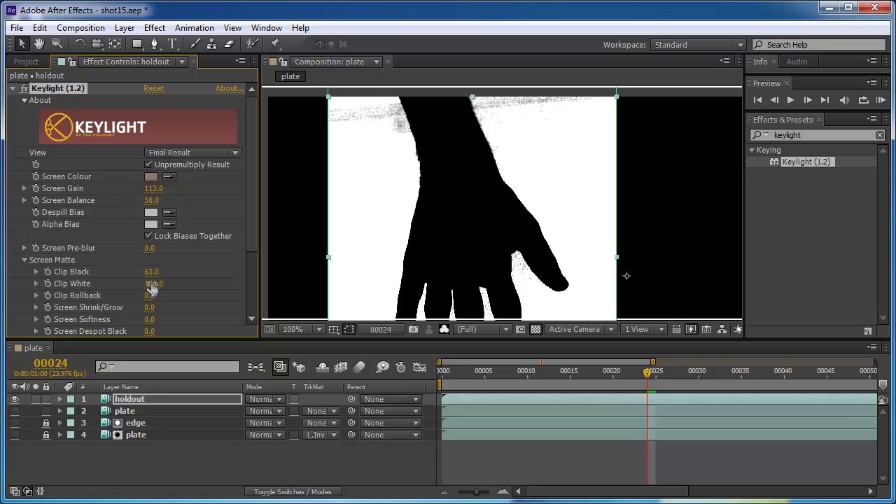
pyautogui.moveTo(154, 283); pyautogui.dragTo(145, 282)
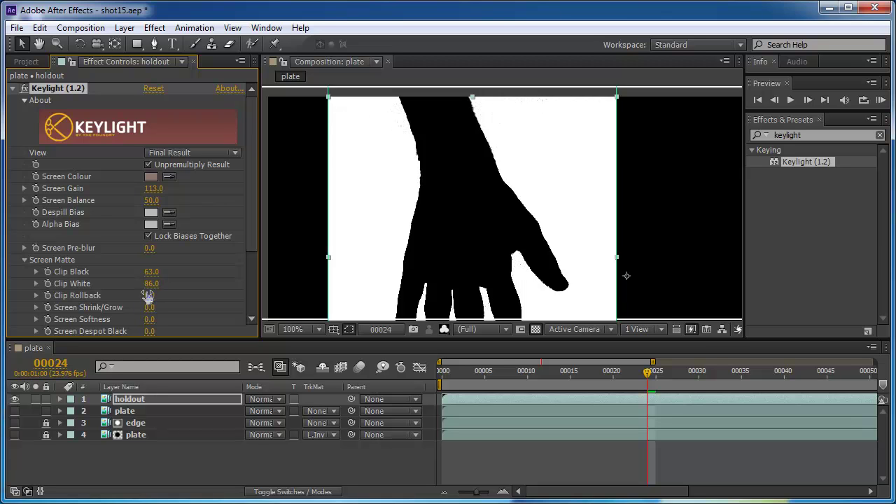
pyautogui.click(151, 271)
pyautogui.press('Tab')
pyautogui.write('64')
pyautogui.press('Return')
pyautogui.scroll(1, 500, 183)
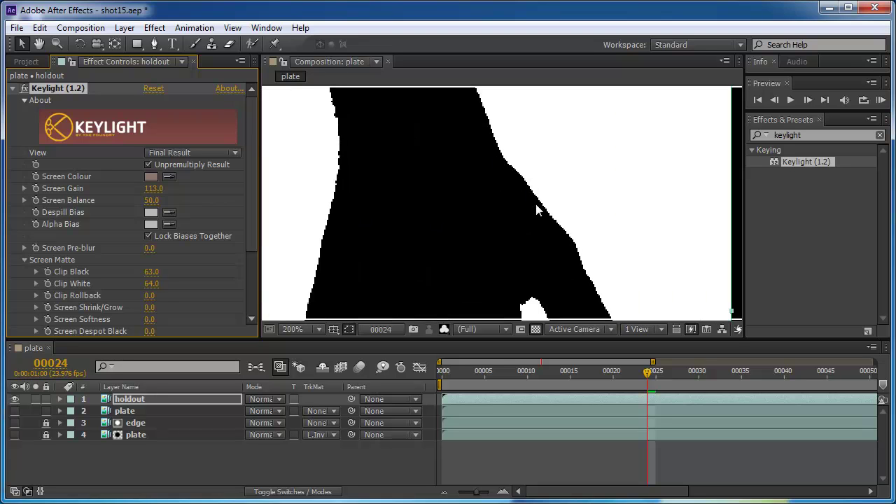
pyautogui.moveTo(152, 286); pyautogui.dragTo(146, 288)
# Step: Set Keylight's Screen Shrink/Grow to 0.9 on the holdout layer
pyautogui.scroll(-2, 478, 208)
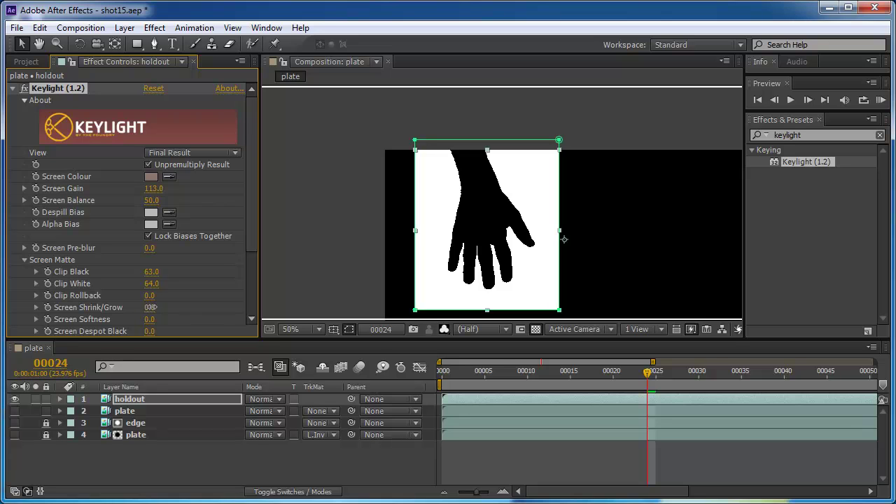
pyautogui.moveTo(151, 307)
pyautogui.mouseDown()
pyautogui.moveTo(259, 302)
pyautogui.moveTo(154, 307)
pyautogui.moveTo(161, 310)
pyautogui.mouseUp()
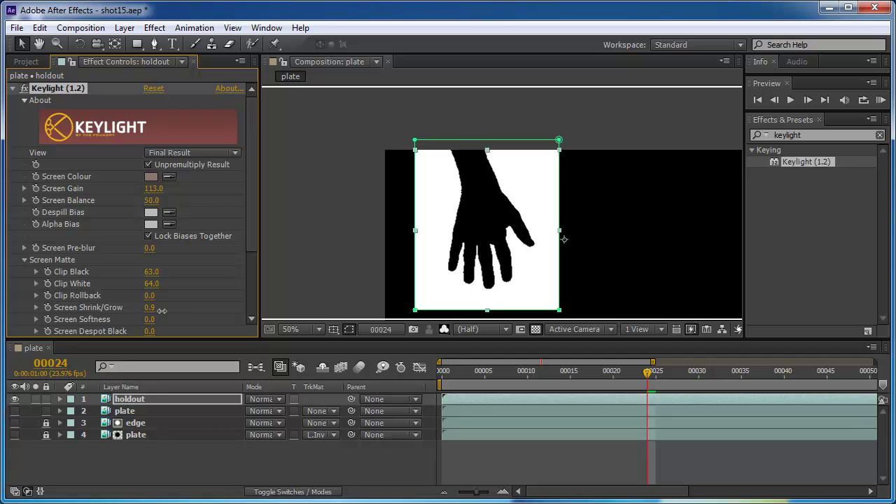
pyautogui.scroll(2, 500, 202)
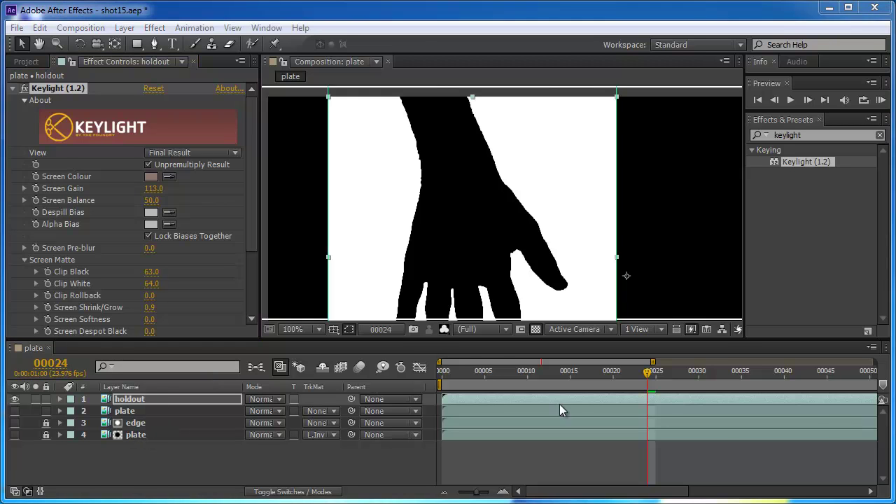
# Step: Return the composition view to RGB and set Keylight's View to Intermediate Result
pyautogui.click(444, 329)
pyautogui.click(468, 345)
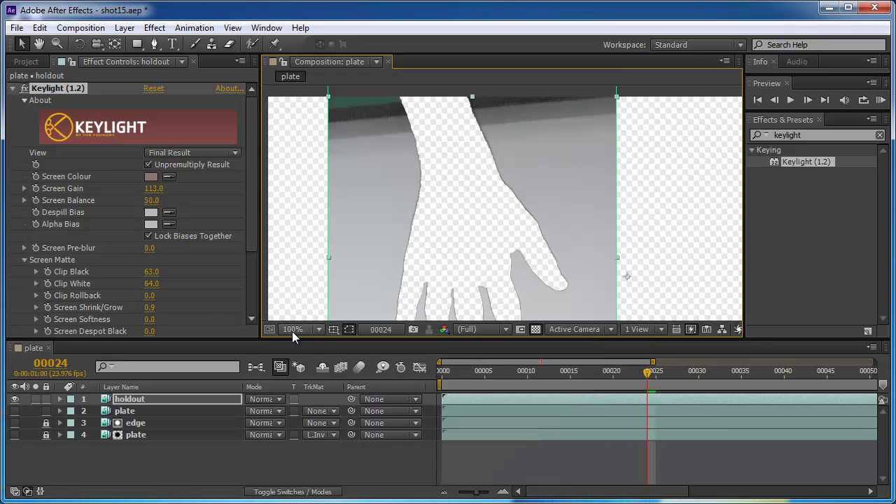
pyautogui.click(170, 152)
pyautogui.click(193, 305)
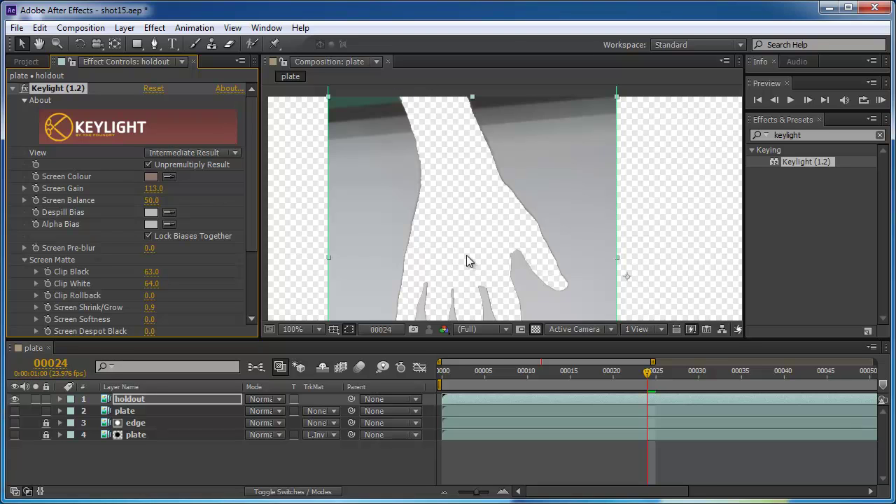
# Step: Show the plate layer beneath holdout and set its track matte to Alpha Inverted Matte "holdout"
pyautogui.click(15, 411)
pyautogui.click(134, 411)
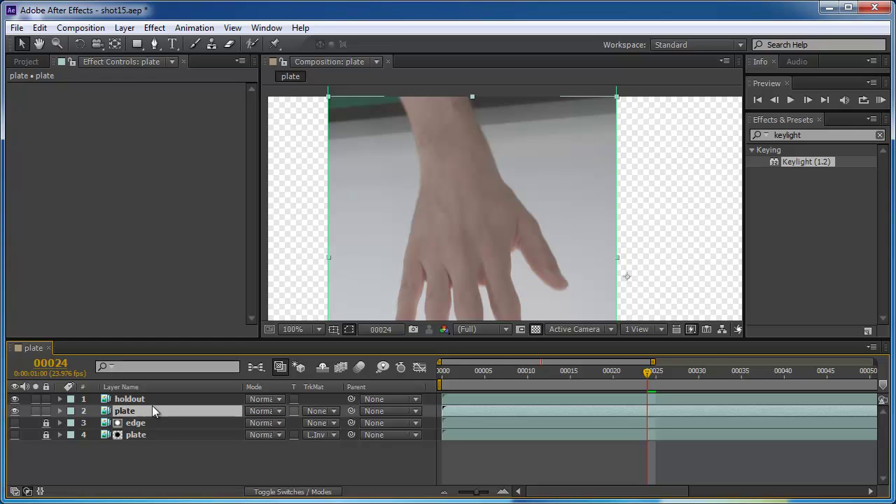
pyautogui.click(320, 411)
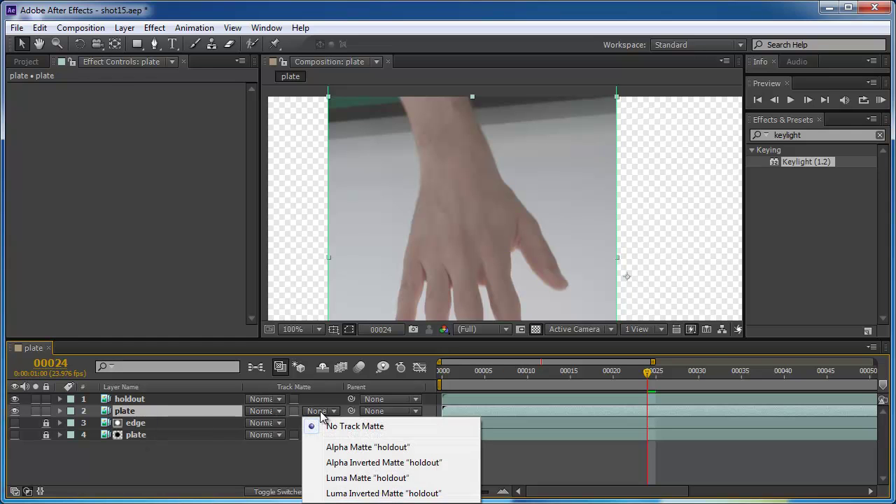
pyautogui.click(354, 449)
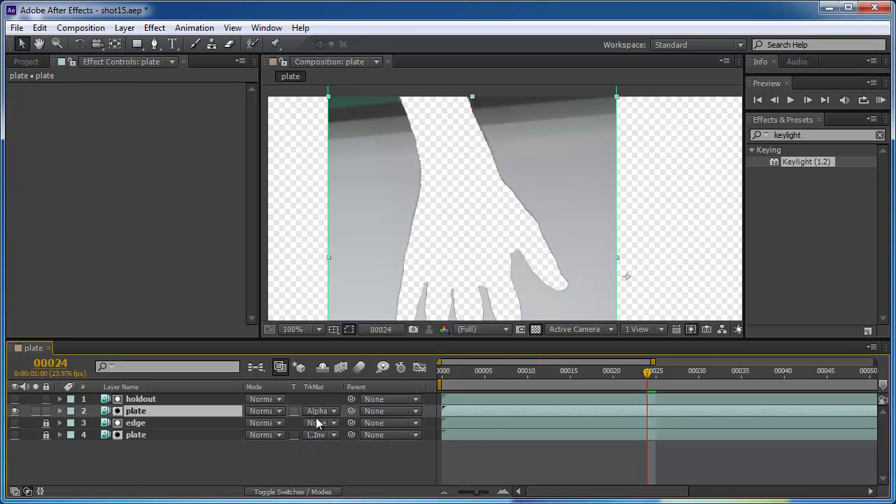
pyautogui.click(16, 399)
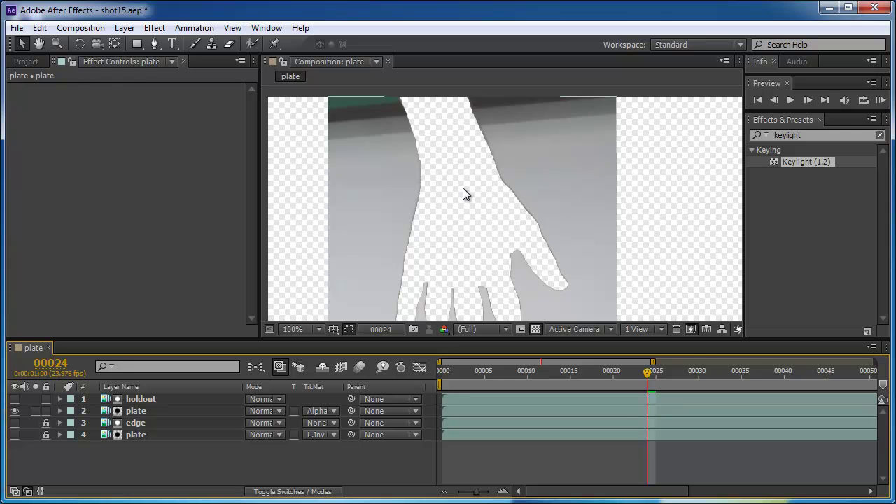
pyautogui.click(319, 411)
pyautogui.click(353, 463)
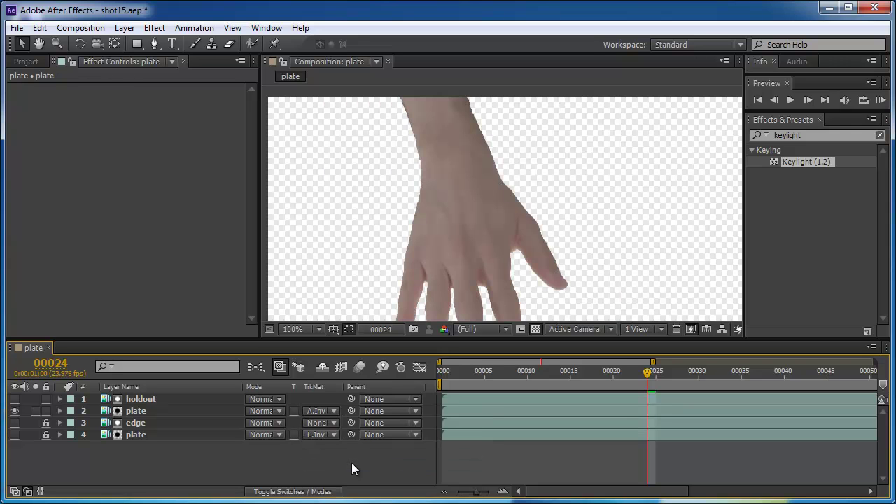
# Step: Examine the extracted hand's edges and fingers at different zoom levels and across frames, ending at frame 31
pyautogui.scroll(-2, 529, 259)
pyautogui.click(286, 230)
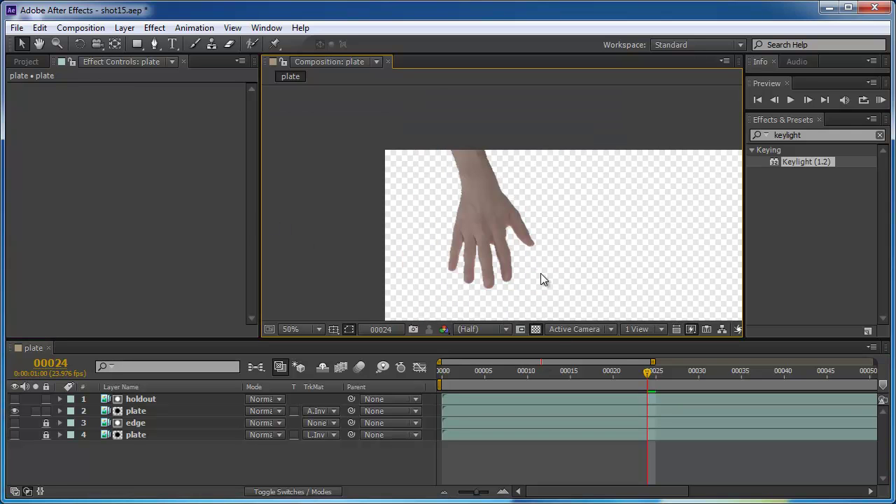
pyautogui.scroll(2, 526, 182)
pyautogui.scroll(-2, 497, 196)
pyautogui.click(15, 411)
pyautogui.click(137, 411)
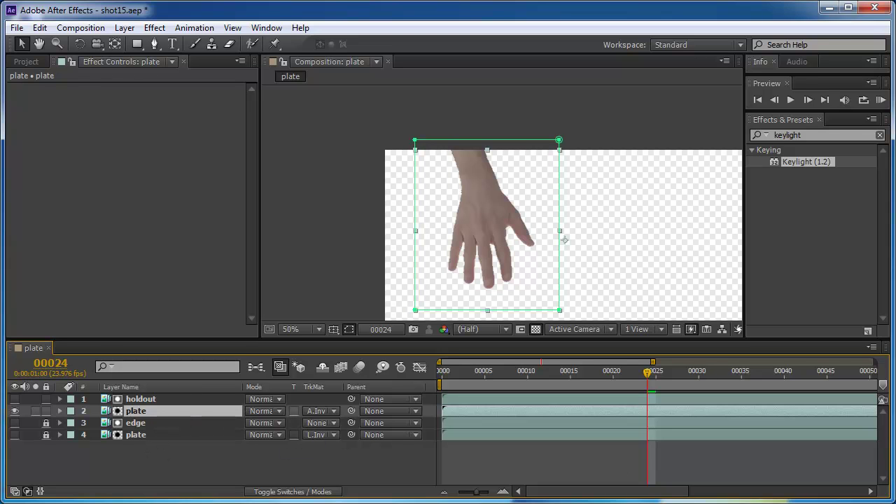
pyautogui.press('.')
pyautogui.press(',')
pyautogui.press('.')
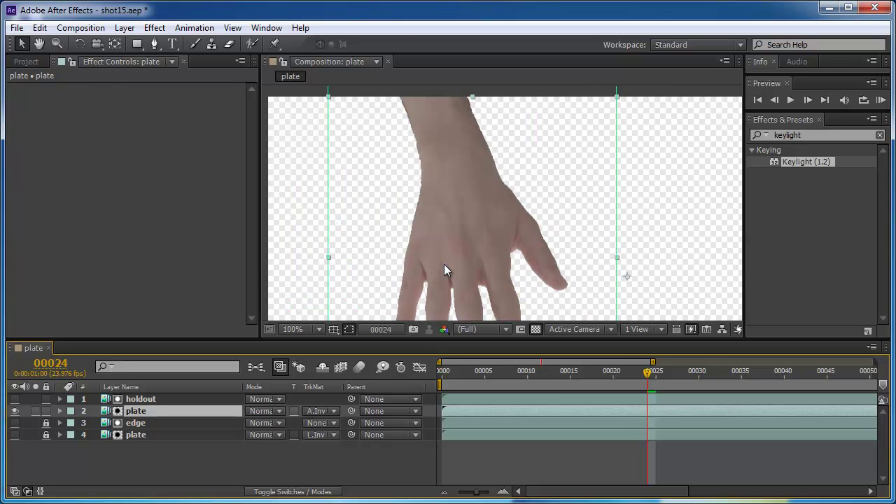
pyautogui.moveTo(551, 373); pyautogui.dragTo(705, 409)
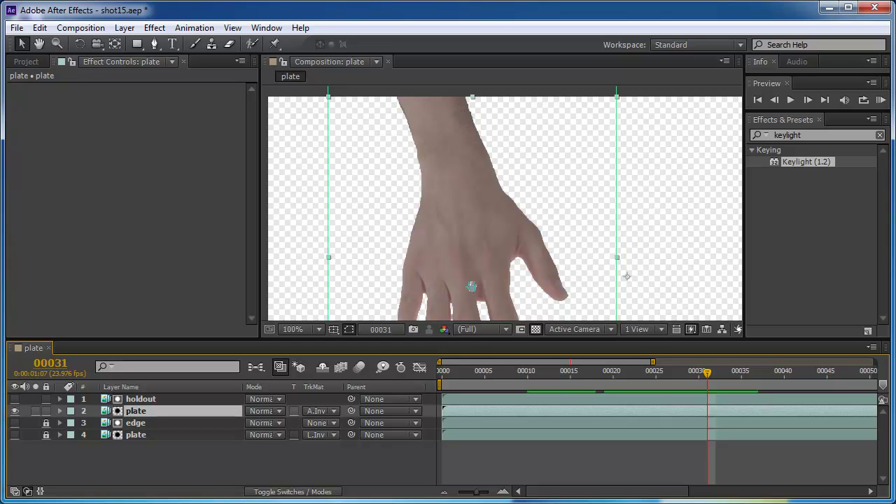
pyautogui.moveTo(471, 287); pyautogui.dragTo(466, 260)
pyautogui.moveTo(703, 374); pyautogui.dragTo(701, 401)
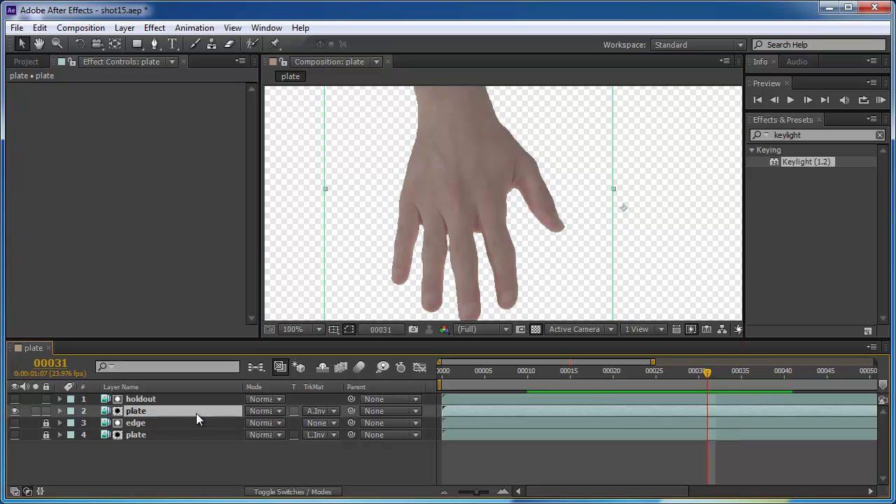
# Step: Set the holdout layer's Keylight Clip Black to 53 and Clip White to 54, and check the whole hand
pyautogui.click(141, 396)
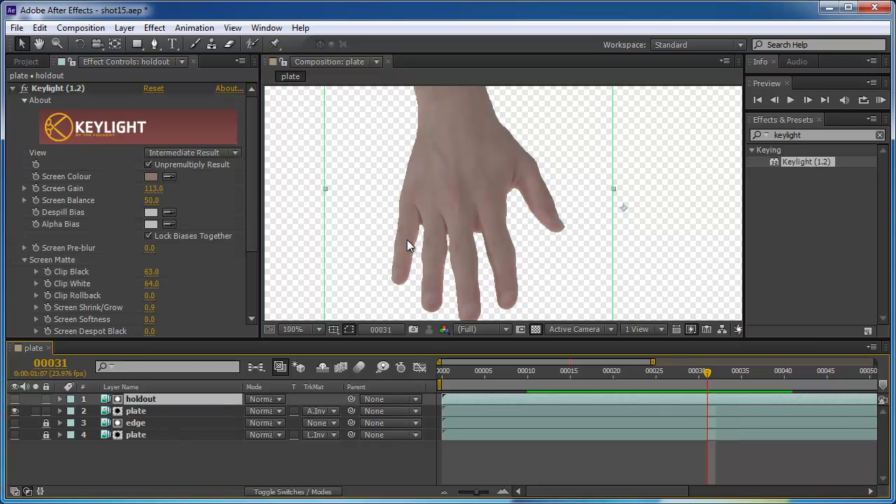
pyautogui.moveTo(150, 271); pyautogui.dragTo(214, 289)
pyautogui.moveTo(150, 273)
pyautogui.mouseDown()
pyautogui.moveTo(136, 264)
pyautogui.moveTo(155, 265)
pyautogui.mouseUp()
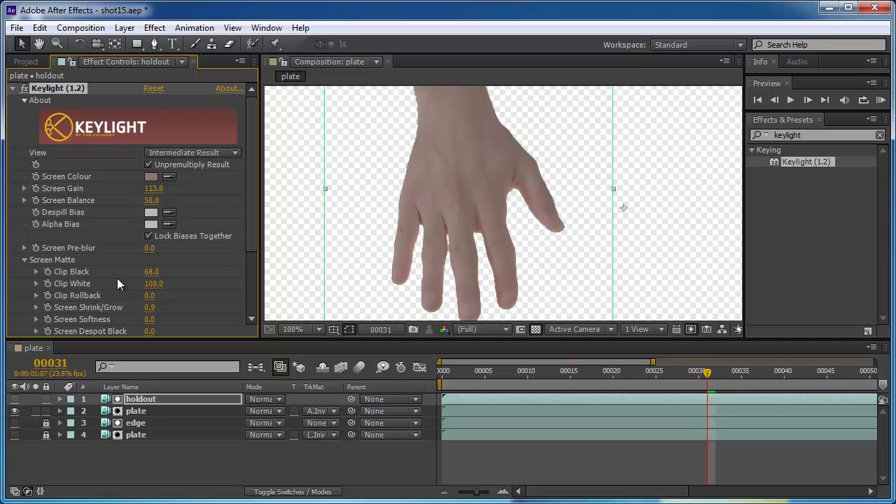
pyautogui.moveTo(140, 264); pyautogui.dragTo(135, 265)
pyautogui.click(153, 285)
pyautogui.write('54')
pyautogui.press('Return')
pyautogui.scroll(-2, 448, 204)
pyautogui.scroll(1, 448, 204)
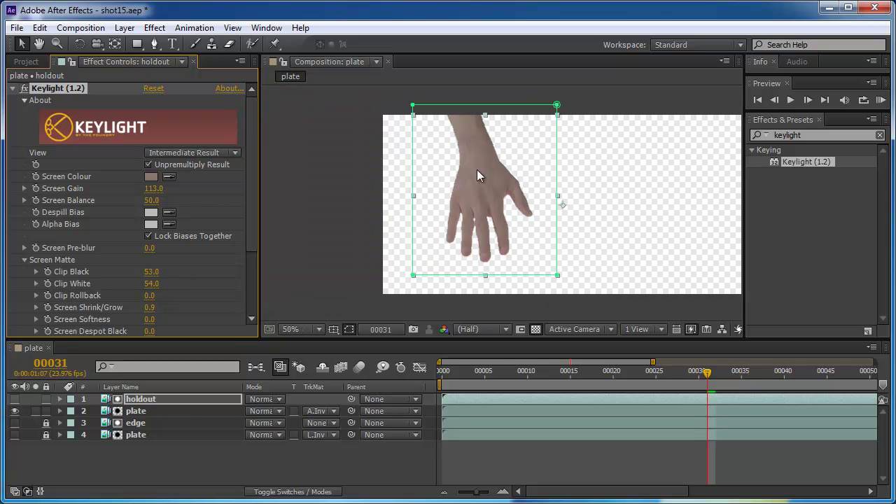